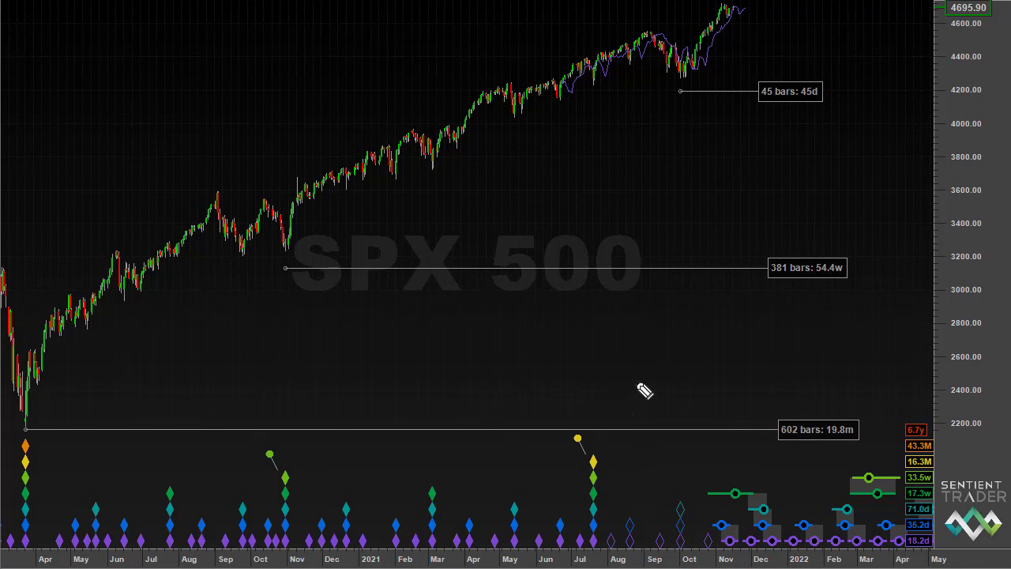
Circle the mid-July 2021 diamond column and the matching price low, and clear both markings
mouse_move(608, 475)
mouse_down()
mouse_move(593, 414)
mouse_move(558, 480)
mouse_move(575, 555)
mouse_move(631, 534)
mouse_move(613, 475)
mouse_up()
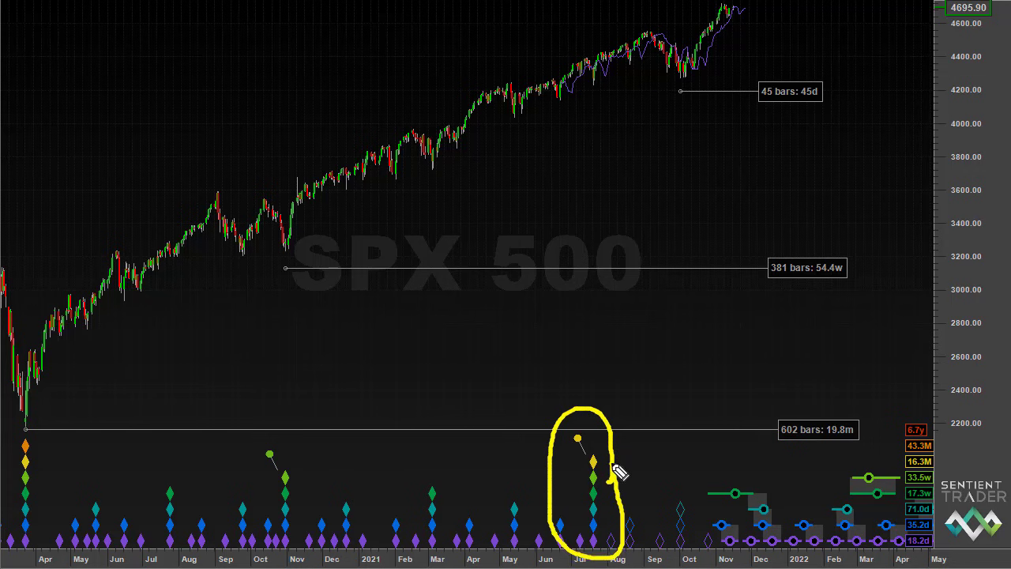
mouse_move(600, 82)
mouse_down()
mouse_move(605, 74)
mouse_move(592, 81)
mouse_move(608, 99)
mouse_move(602, 92)
mouse_up()
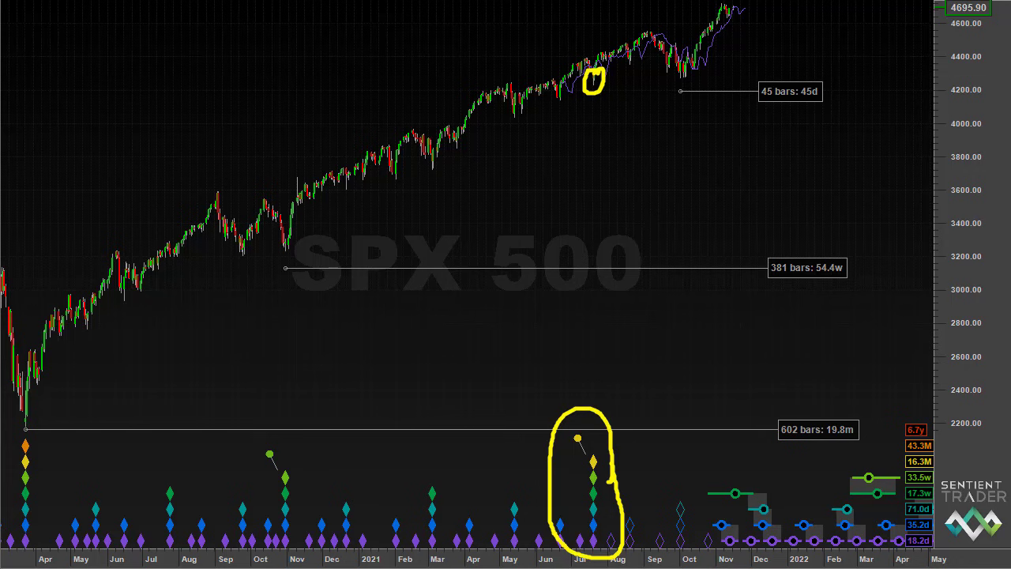
key(e)
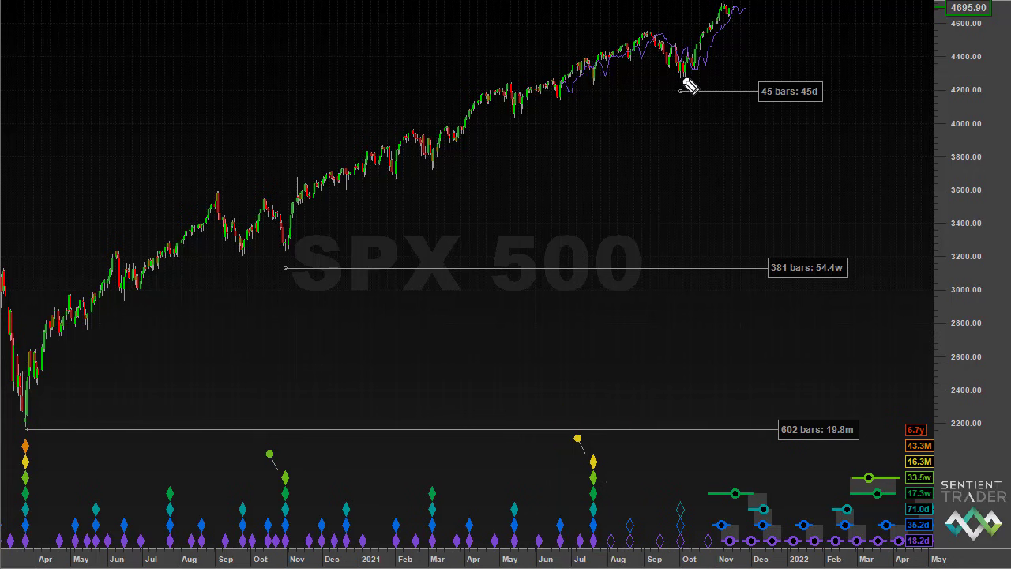
Circle the hollow diamond column and price low at the start of October 2021, trace the rally after it, and clear the markings
mouse_move(698, 515)
mouse_down()
mouse_move(688, 484)
mouse_move(663, 499)
mouse_move(677, 547)
mouse_move(699, 510)
mouse_up()
drag(689, 66, 686, 96)
drag(701, 62, 718, 28)
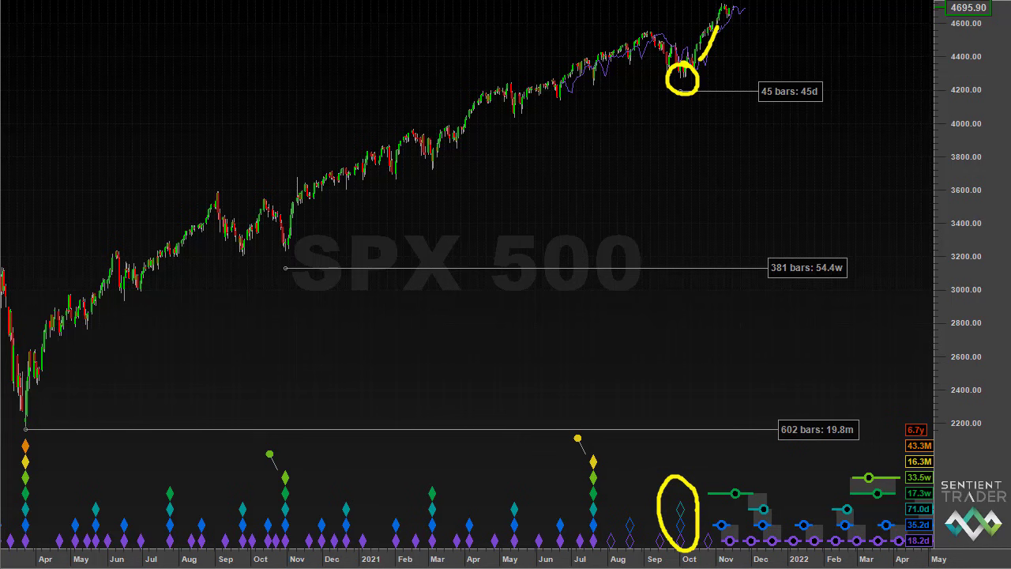
key(Escape)
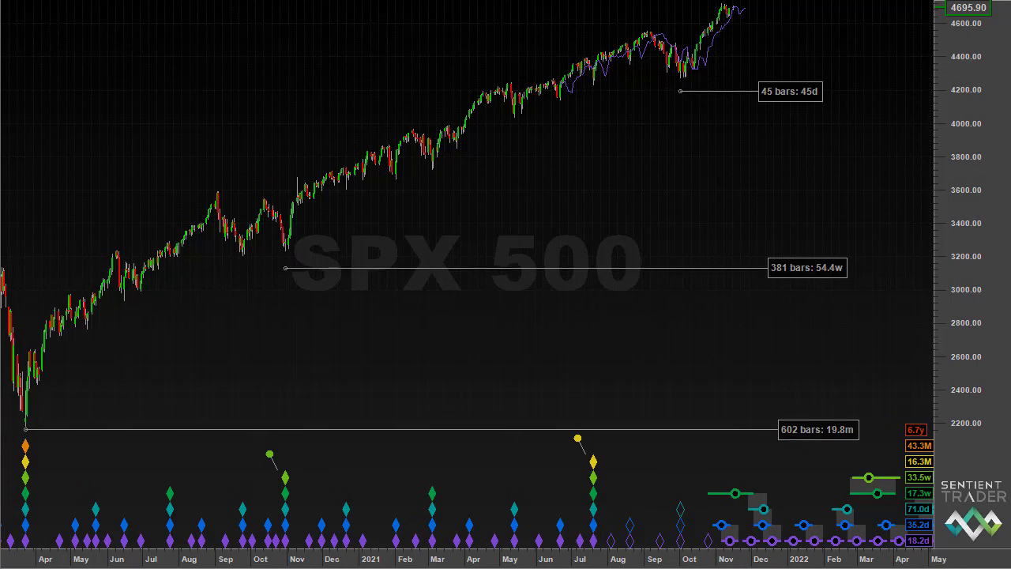
Switch to the alternative SPX 500 analysis chart and show its price history back to late 2019
click(419, 2)
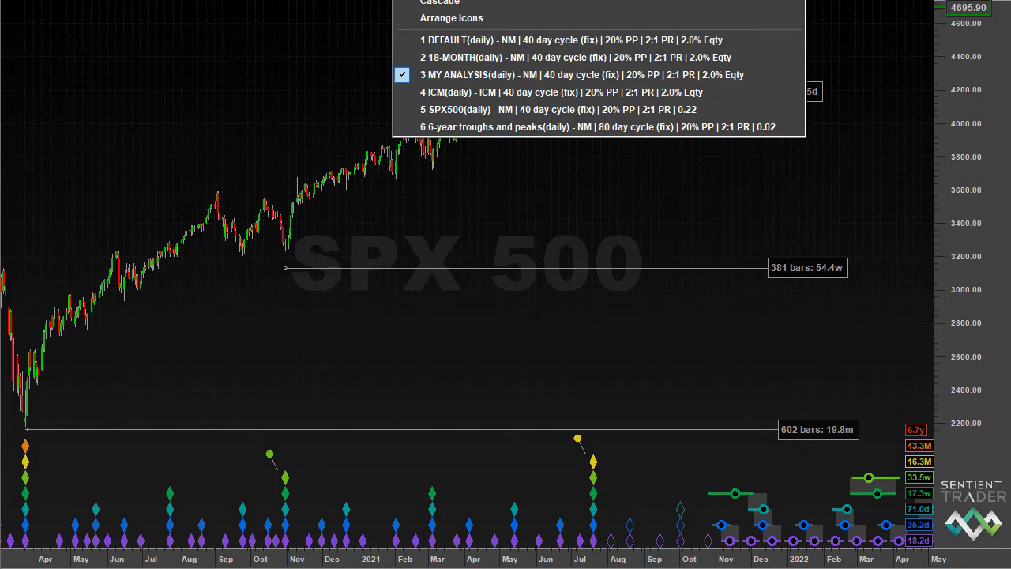
click(439, 77)
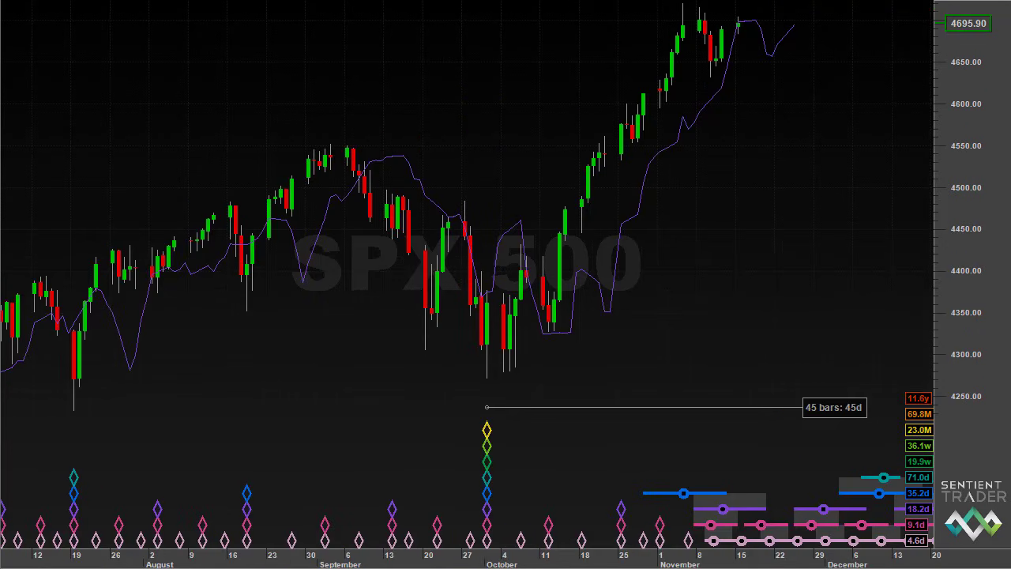
scroll(104, 382, down, 5)
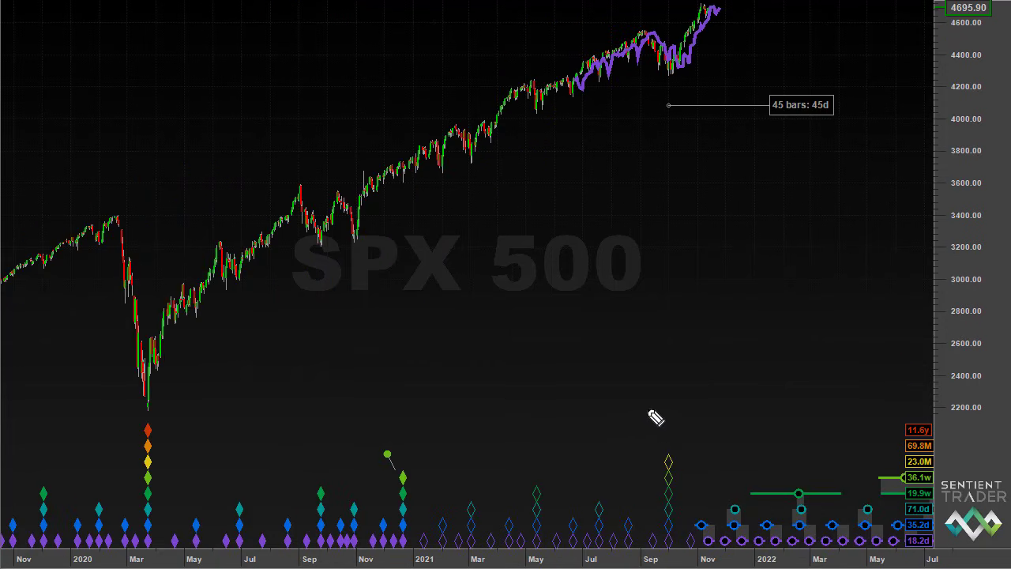
Circle the October 2021 diamond column and price low, point arrows at it and the December 2020 column, and clear the markings
mouse_move(719, 384)
mouse_down()
mouse_move(690, 461)
mouse_move(690, 435)
mouse_move(687, 447)
mouse_move(681, 435)
mouse_move(661, 512)
mouse_move(689, 538)
mouse_move(689, 494)
mouse_up()
mouse_move(680, 65)
mouse_down()
mouse_move(675, 89)
mouse_move(684, 73)
mouse_up()
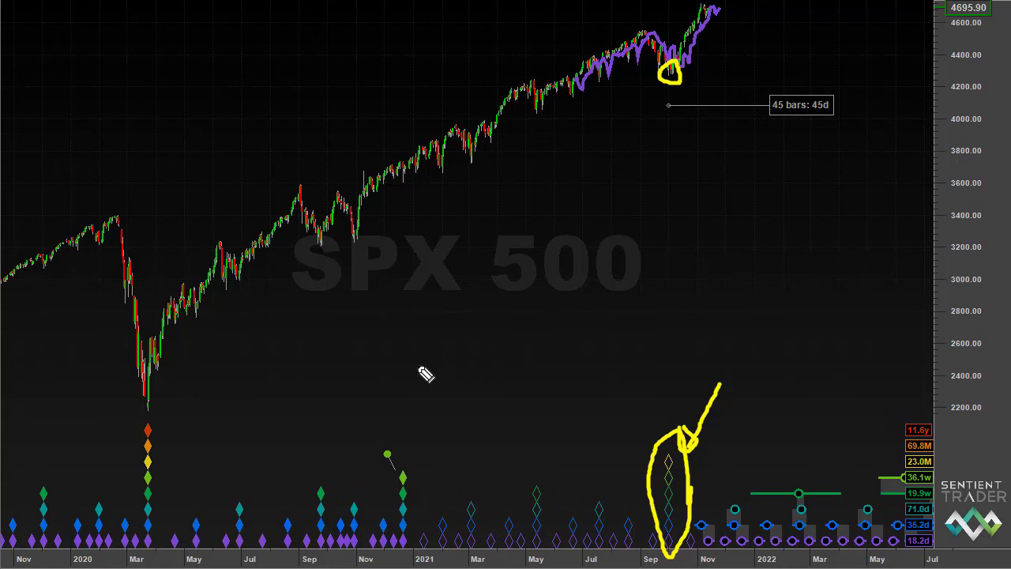
mouse_move(466, 412)
mouse_down()
mouse_move(414, 471)
mouse_move(433, 463)
mouse_up()
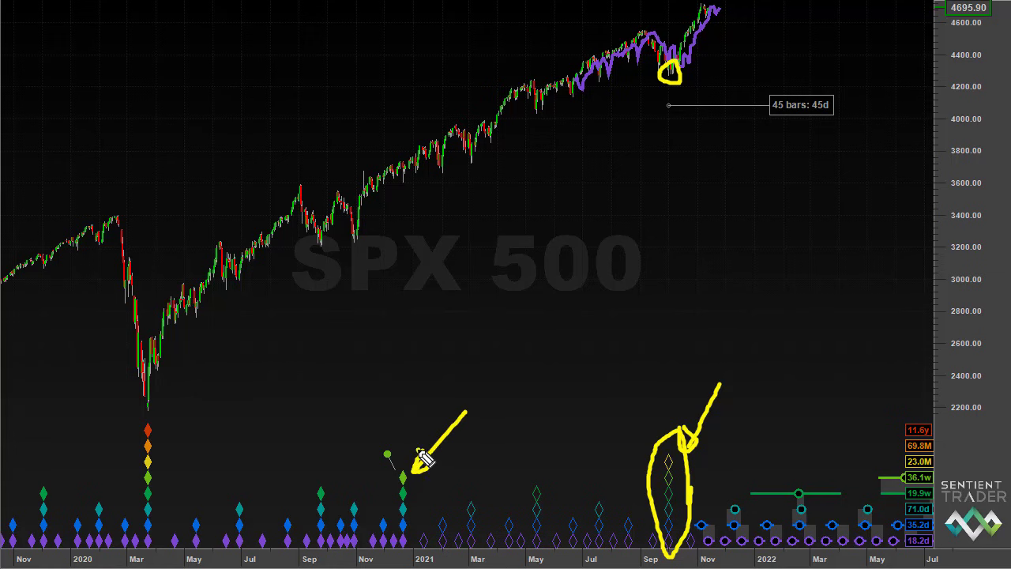
key(Escape)
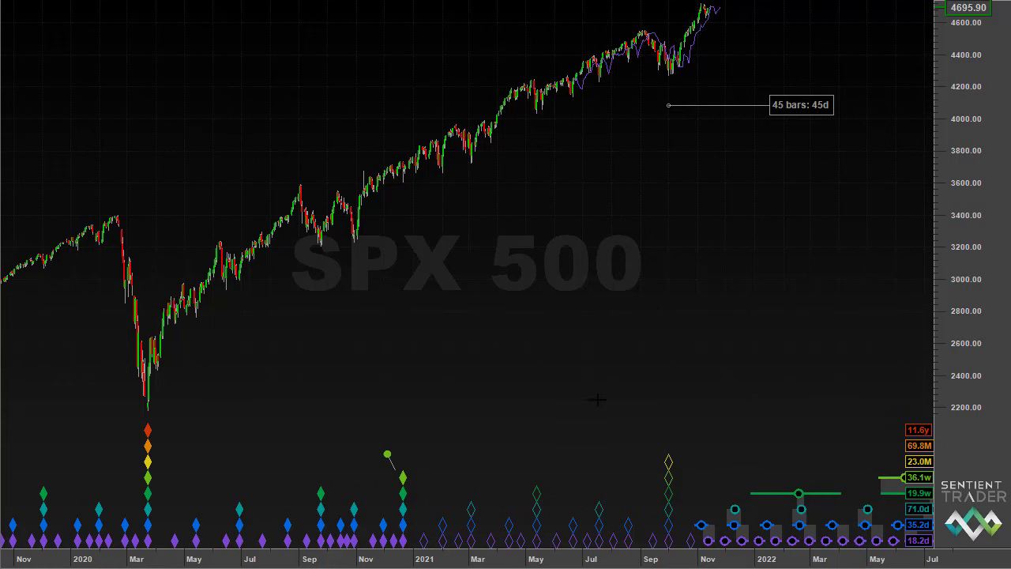
Frame July to November 2021 on the chart and circle the diamond columns at July 19 and the start of October
drag(638, 373, 819, 401)
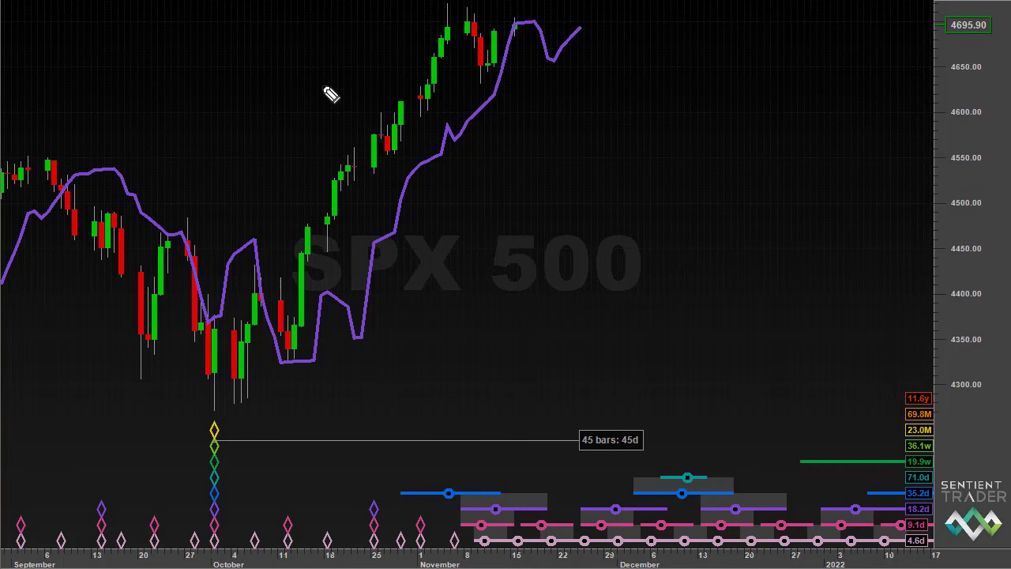
mouse_move(941, 79)
mouse_down()
mouse_move(954, 60)
mouse_move(953, 83)
mouse_up()
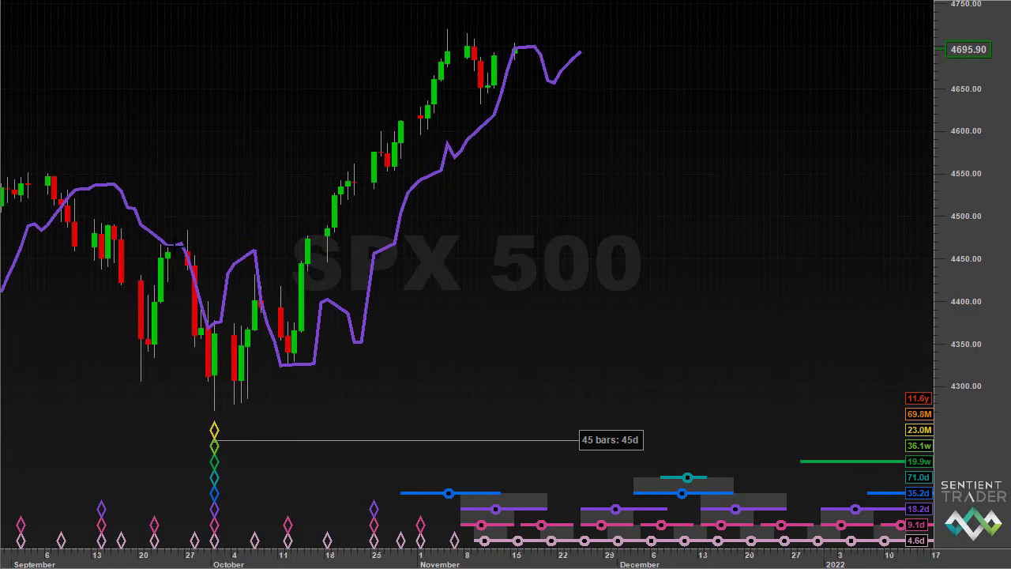
drag(175, 252, 526, 259)
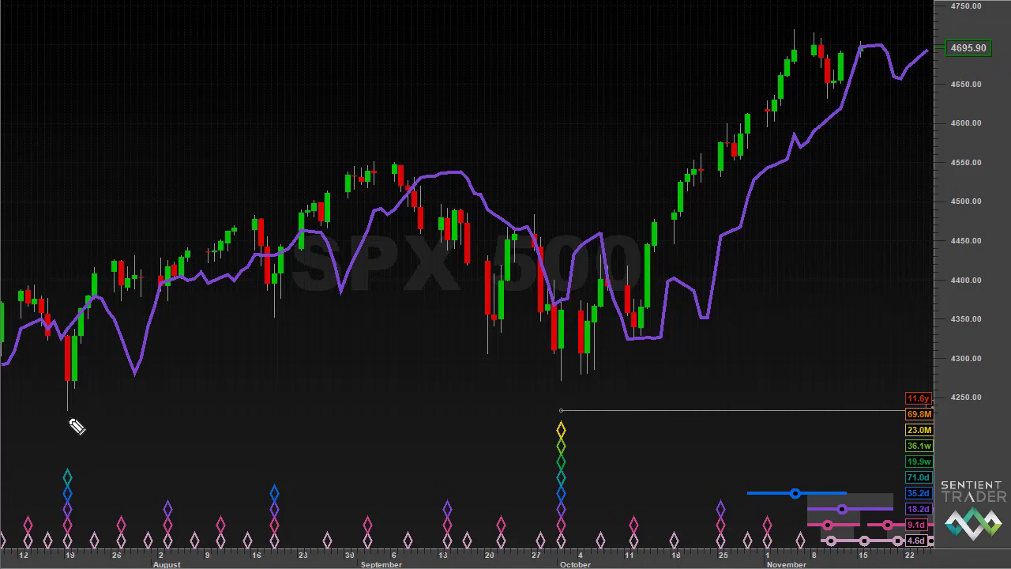
mouse_move(89, 427)
mouse_down()
mouse_move(81, 411)
mouse_move(50, 429)
mouse_move(46, 526)
mouse_move(108, 534)
mouse_move(90, 419)
mouse_move(75, 402)
mouse_up()
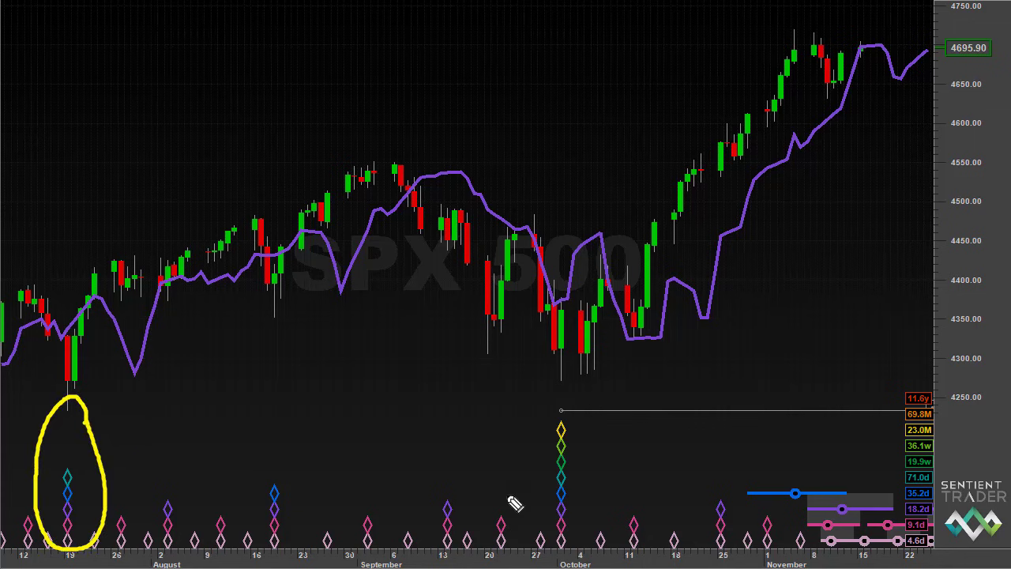
mouse_move(586, 537)
mouse_down()
mouse_move(598, 465)
mouse_move(580, 391)
mouse_move(544, 531)
mouse_move(594, 555)
mouse_move(588, 528)
mouse_up()
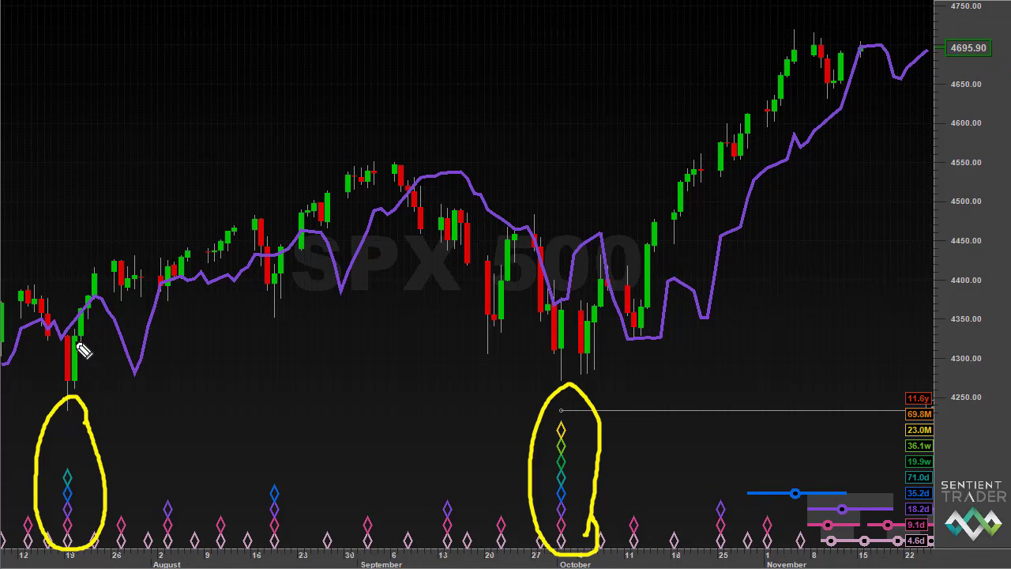
Label the July upward cross of the purple line A, mark its cross and low levels, and indicate the mid-August high as target
drag(61, 245, 56, 277)
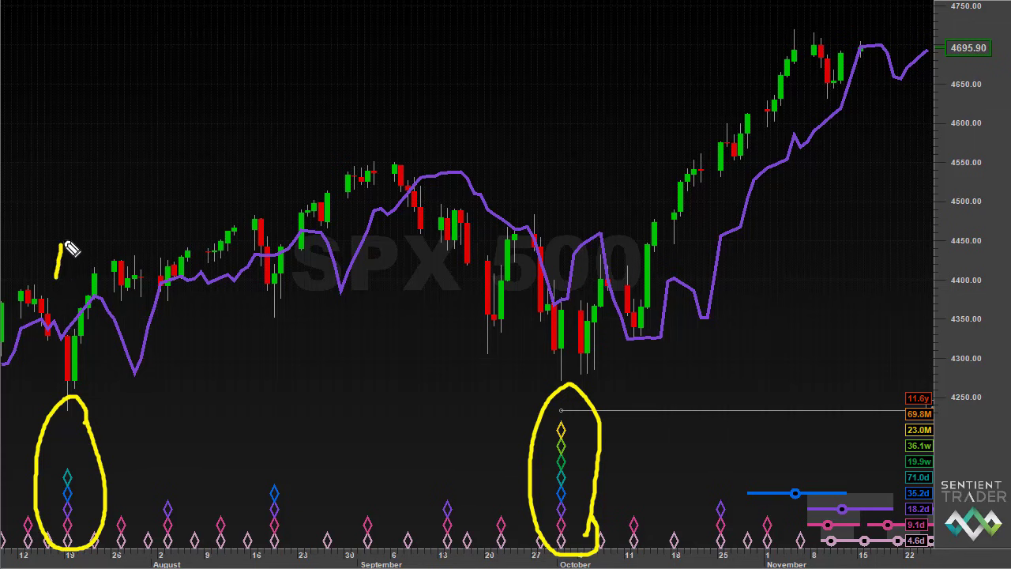
mouse_move(63, 240)
mouse_down()
mouse_move(76, 281)
mouse_move(73, 269)
mouse_up()
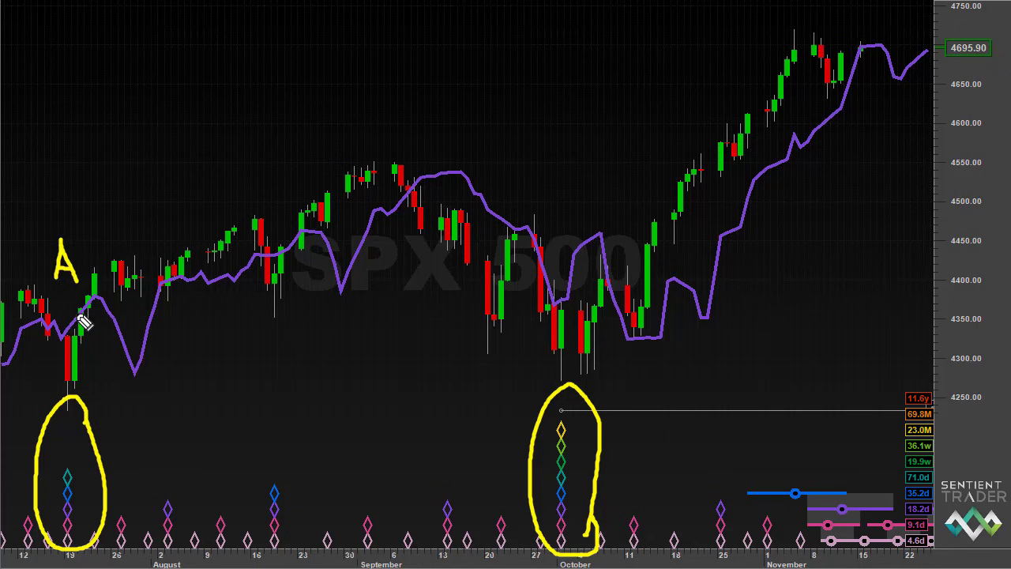
drag(73, 313, 99, 311)
drag(57, 410, 87, 409)
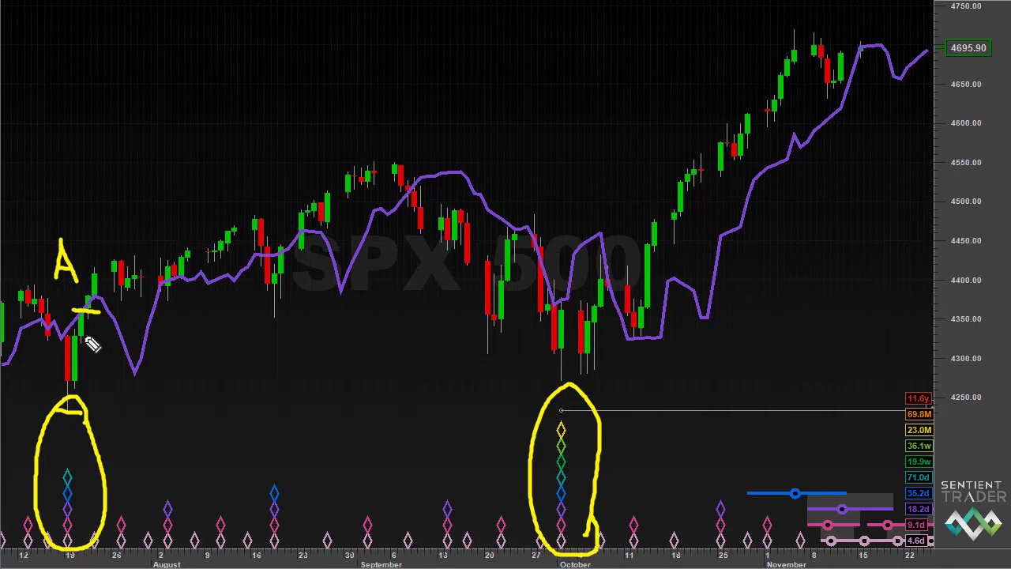
mouse_move(93, 211)
mouse_down()
mouse_move(150, 210)
mouse_move(135, 216)
mouse_up()
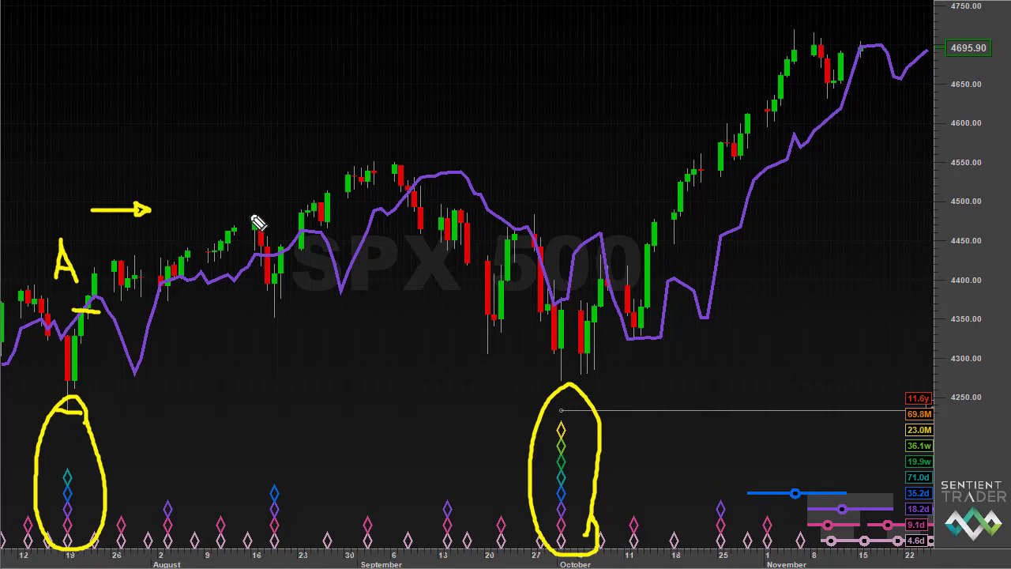
mouse_move(264, 219)
mouse_down()
mouse_move(252, 209)
mouse_move(264, 211)
mouse_up()
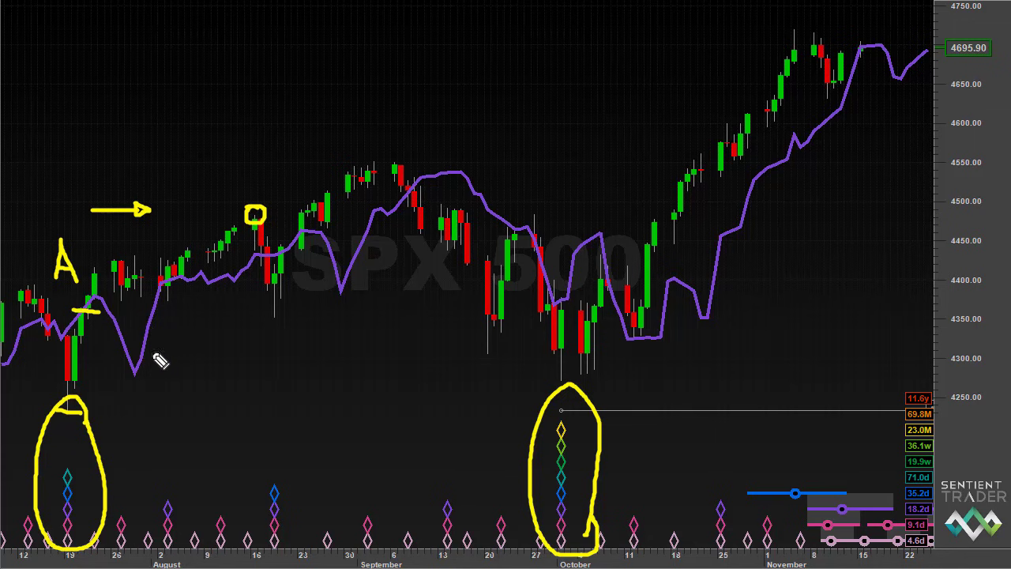
Write B-C beneath the early August price contact with the purple line and circle the diamond column below it
mouse_move(158, 321)
mouse_down()
mouse_move(158, 360)
mouse_move(169, 332)
mouse_move(172, 365)
mouse_move(189, 340)
mouse_move(214, 357)
mouse_up()
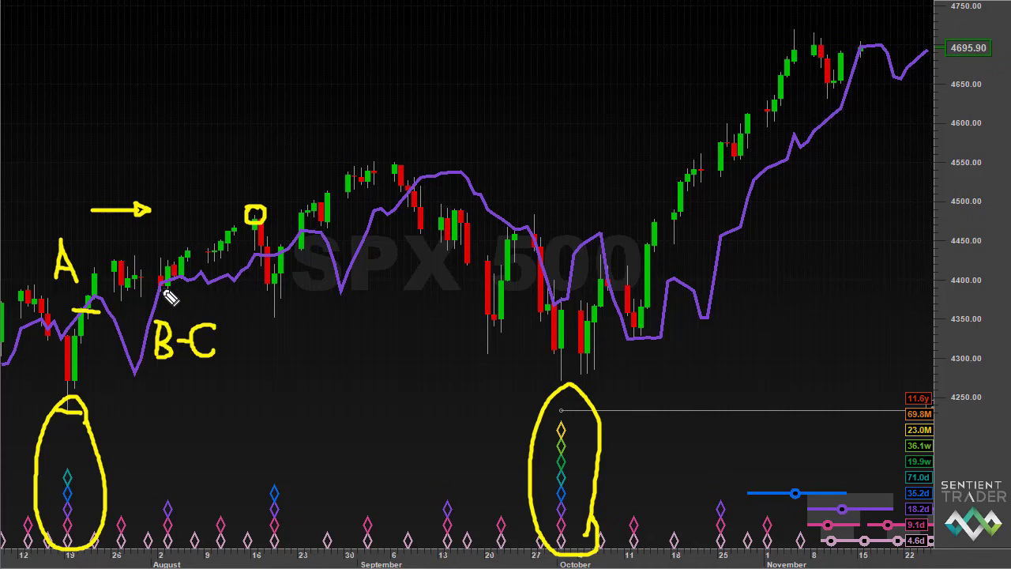
drag(184, 496, 180, 518)
mouse_move(172, 484)
mouse_down()
mouse_move(152, 515)
mouse_move(163, 550)
mouse_move(193, 542)
mouse_move(185, 506)
mouse_up()
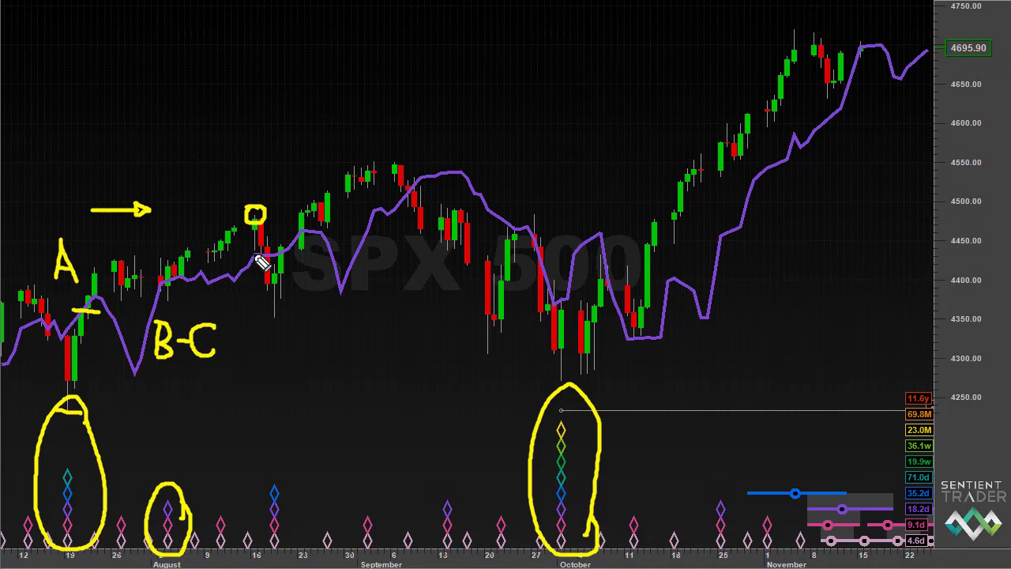
Label the mid-August downward cross D, with level ticks at the cross and high and an arrow to the low
mouse_move(253, 254)
mouse_down()
mouse_move(274, 252)
mouse_move(224, 297)
mouse_up()
drag(247, 214, 237, 215)
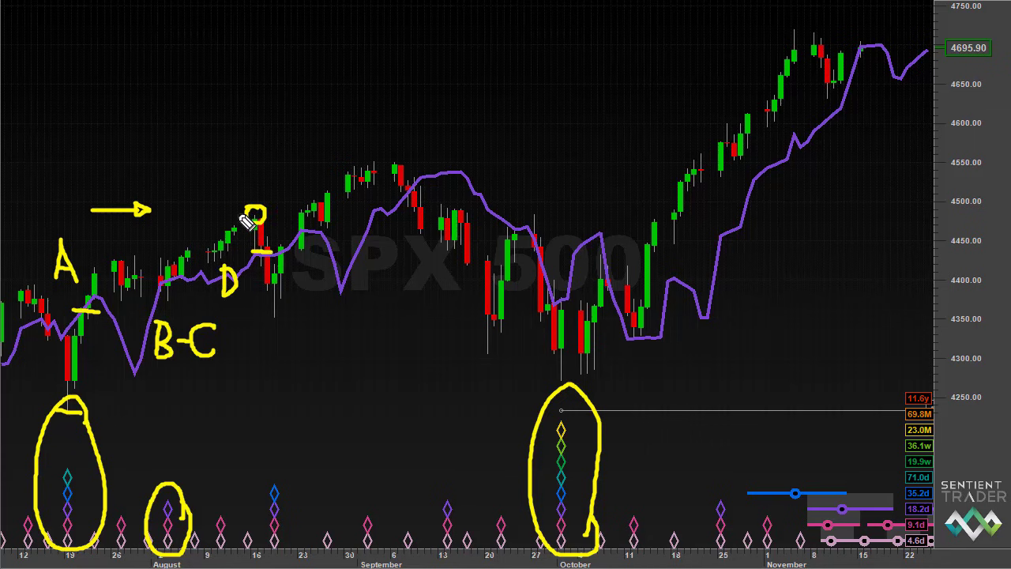
drag(240, 305, 259, 297)
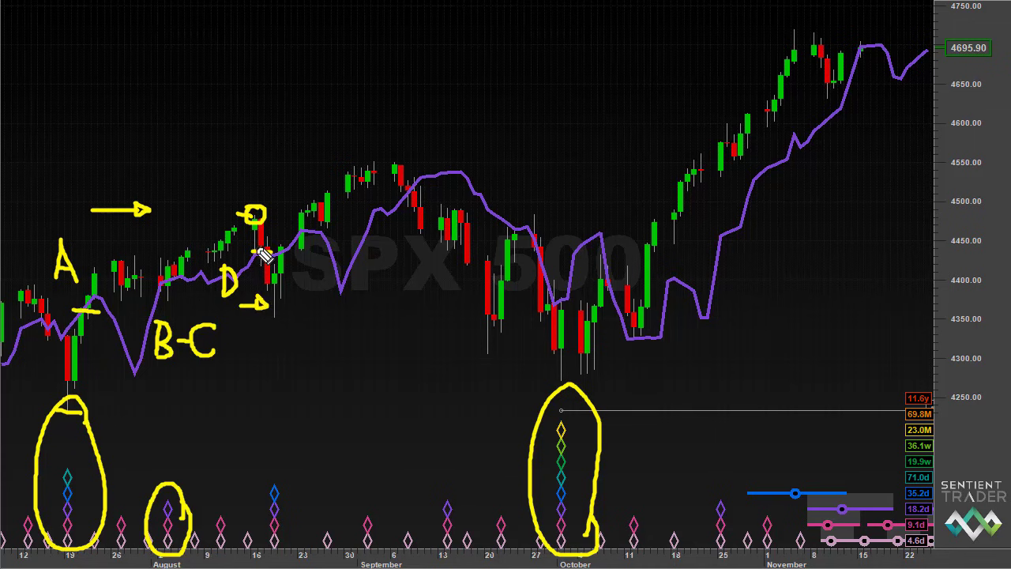
Circle the mid-August diamond column, label the following upward cross E, and mark its cross, low and target near 4550
mouse_move(295, 522)
mouse_down()
mouse_move(271, 467)
mouse_move(251, 553)
mouse_move(311, 523)
mouse_move(295, 482)
mouse_up()
mouse_move(303, 271)
mouse_down()
mouse_move(312, 292)
mouse_move(313, 271)
mouse_up()
mouse_move(303, 281)
mouse_down()
mouse_move(314, 281)
mouse_move(315, 268)
mouse_up()
drag(304, 280, 315, 280)
drag(291, 233, 316, 233)
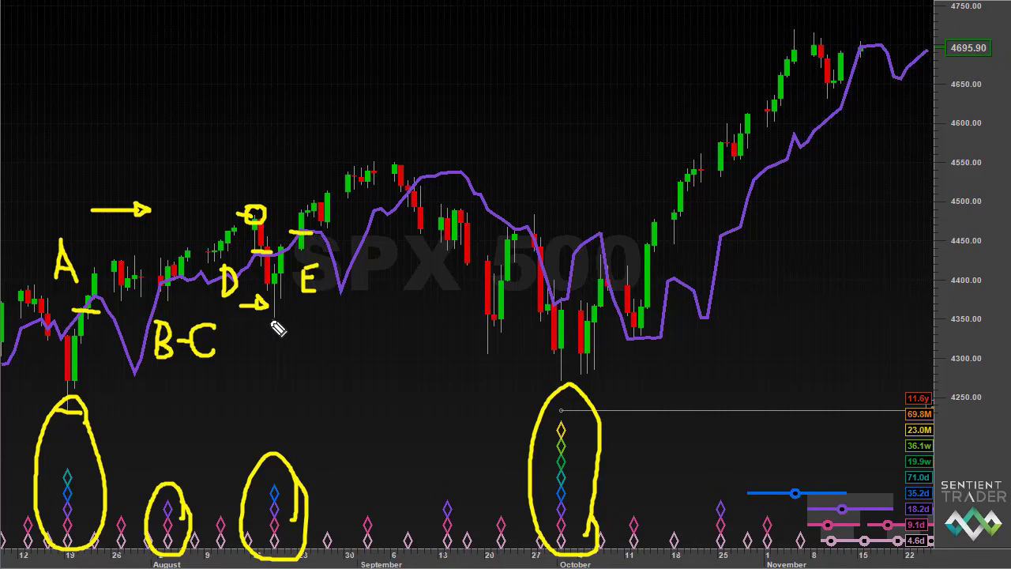
drag(278, 318, 294, 318)
mouse_move(316, 164)
mouse_down()
mouse_move(352, 164)
mouse_move(340, 172)
mouse_up()
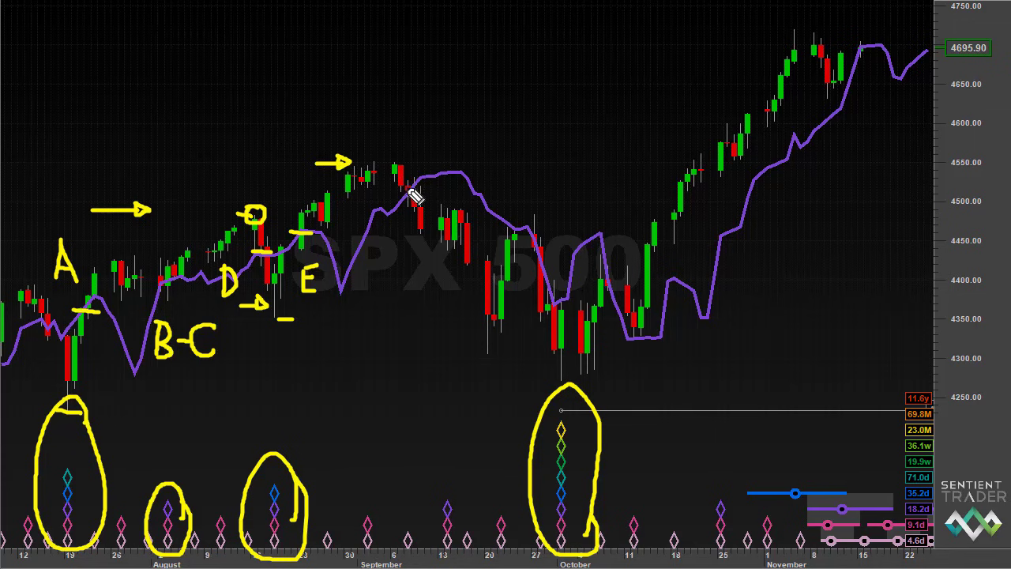
Mark the September downward cross with an X labelled F and a line at the peak, and write G-H beside the late September high
mouse_move(402, 178)
mouse_down()
mouse_move(415, 202)
mouse_move(404, 200)
mouse_move(388, 250)
mouse_move(399, 231)
mouse_move(401, 240)
mouse_up()
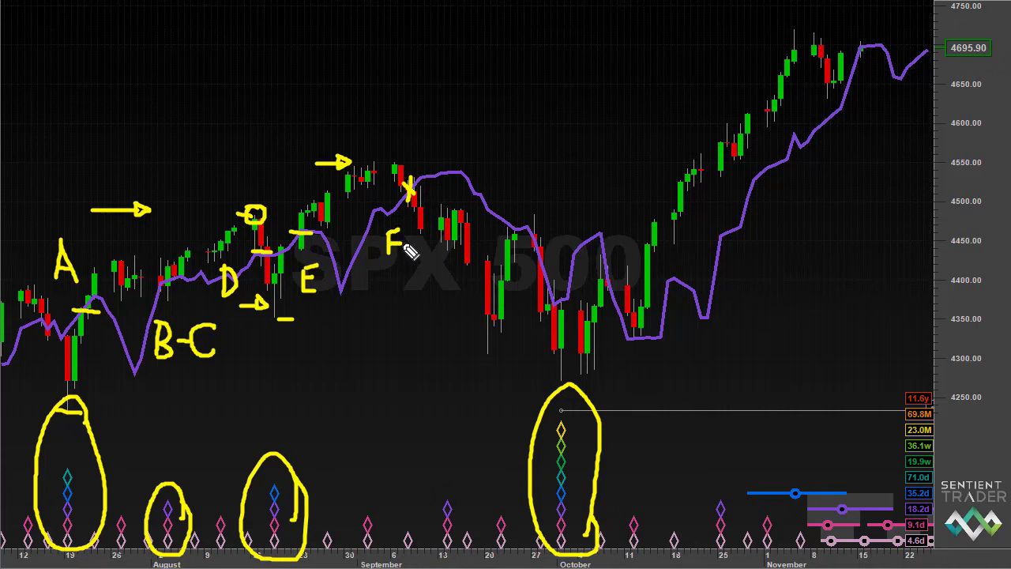
drag(377, 156, 403, 157)
mouse_move(521, 186)
mouse_down()
mouse_move(510, 214)
mouse_move(536, 199)
mouse_move(545, 208)
mouse_move(558, 198)
mouse_move(559, 210)
mouse_up()
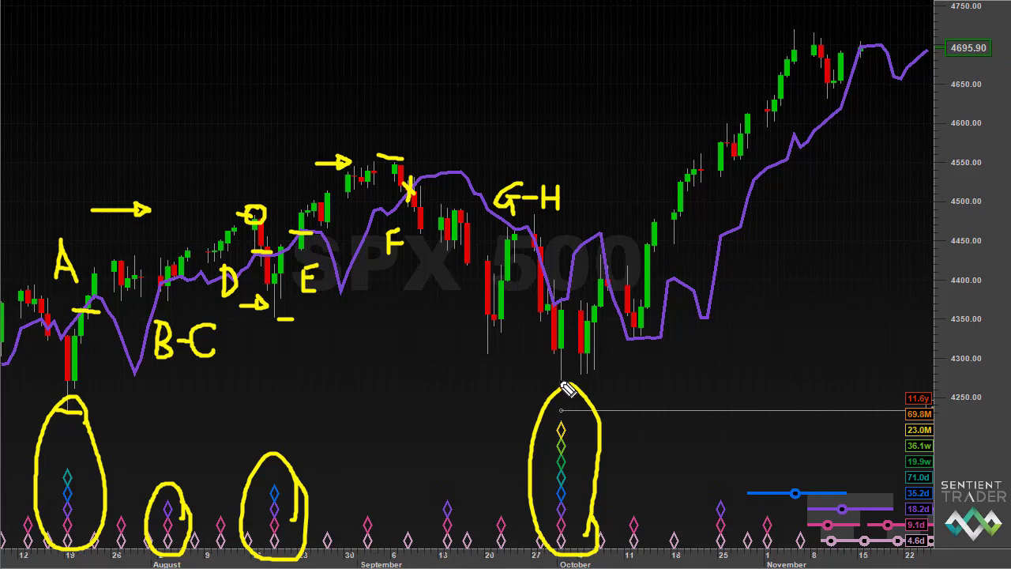
Add arrows to the October diamond column and F's downside target, and circle the mid-September high with a second G-H label
mouse_move(465, 444)
mouse_down()
mouse_move(534, 469)
mouse_move(515, 458)
mouse_up()
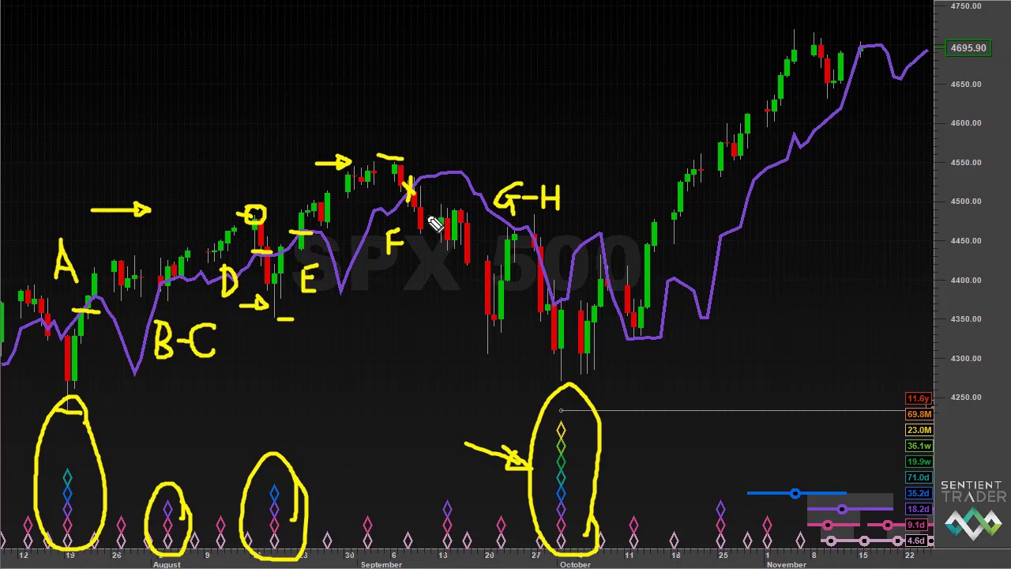
mouse_move(405, 248)
mouse_down()
mouse_move(440, 248)
mouse_move(434, 253)
mouse_up()
mouse_move(460, 124)
mouse_down()
mouse_move(466, 143)
mouse_move(506, 140)
mouse_move(498, 148)
mouse_up()
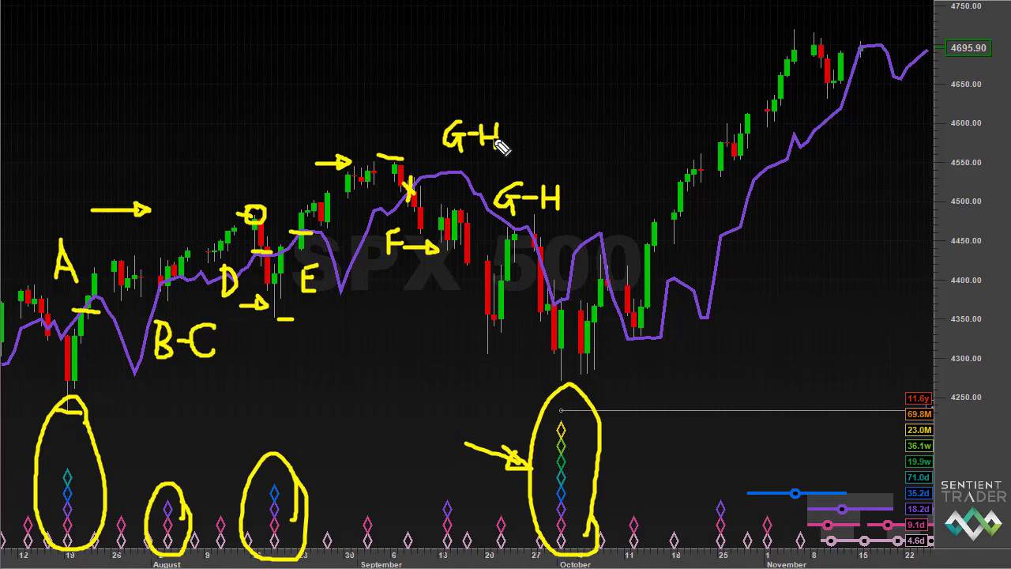
mouse_move(482, 186)
mouse_down()
mouse_move(468, 177)
mouse_move(448, 204)
mouse_move(484, 234)
mouse_move(482, 186)
mouse_up()
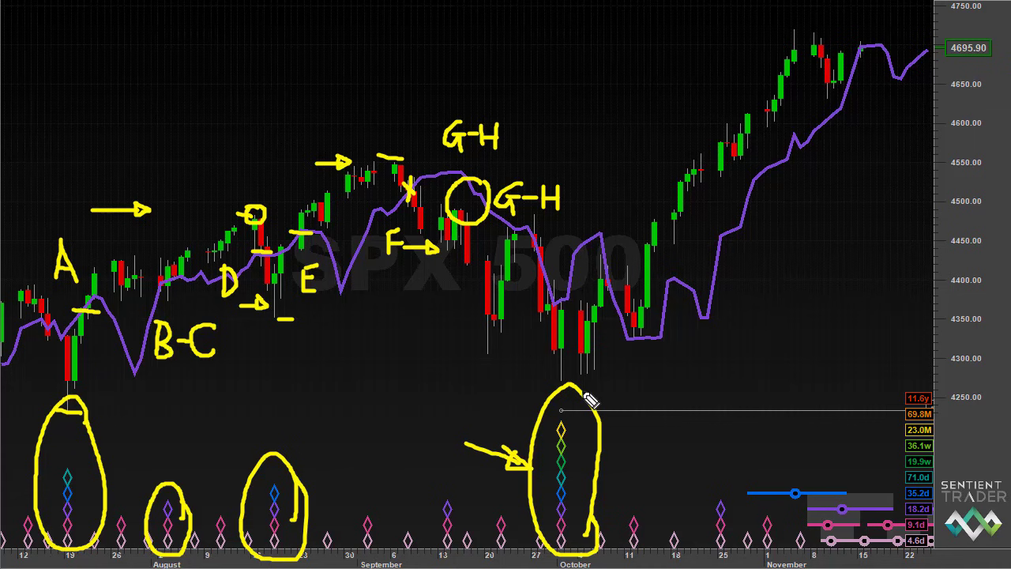
Point another arrow at the October column, bracket the span from the July 19 low to the October low, and circle the B-C contact
mouse_move(659, 370)
mouse_down()
mouse_move(608, 425)
mouse_move(632, 414)
mouse_move(608, 426)
mouse_move(632, 425)
mouse_move(606, 429)
mouse_up()
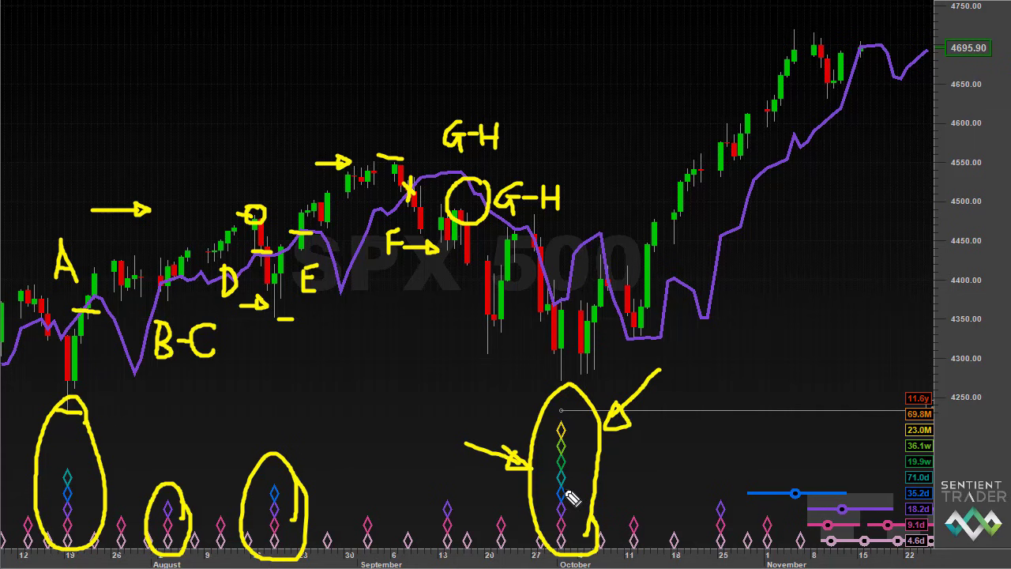
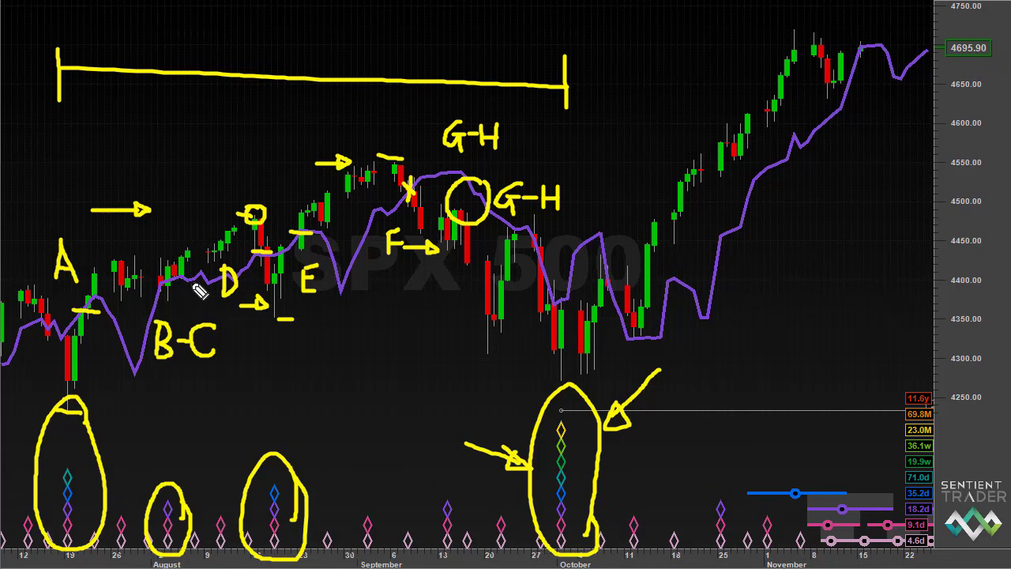
mouse_move(199, 291)
mouse_down()
mouse_move(178, 267)
mouse_move(149, 282)
mouse_move(177, 324)
mouse_move(194, 276)
mouse_up()
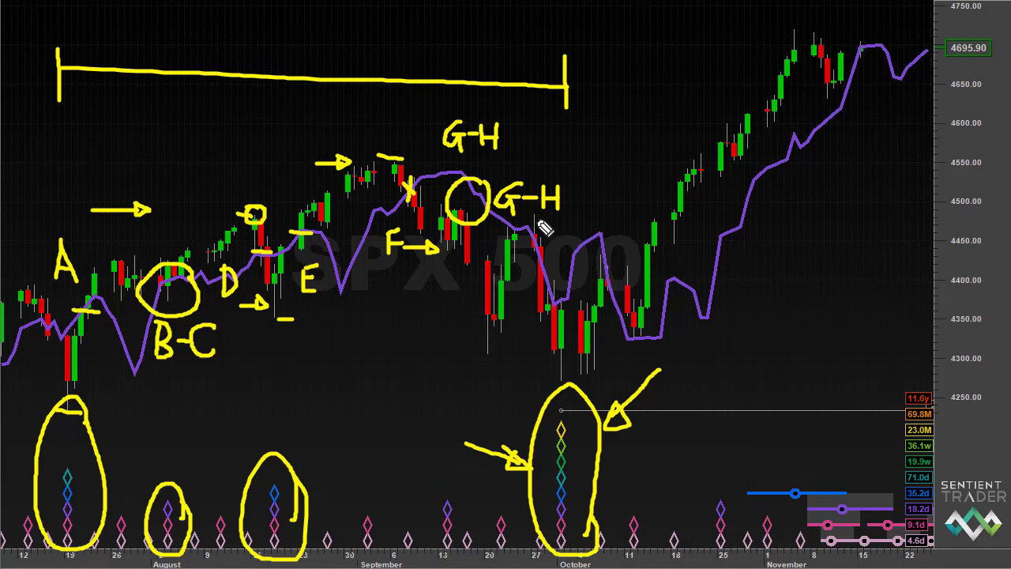
Circle the late September high beneath the second G-H label, and clear all annotations from the chart
mouse_move(556, 227)
mouse_down()
mouse_move(517, 217)
mouse_move(499, 241)
mouse_move(553, 259)
mouse_move(559, 228)
mouse_up()
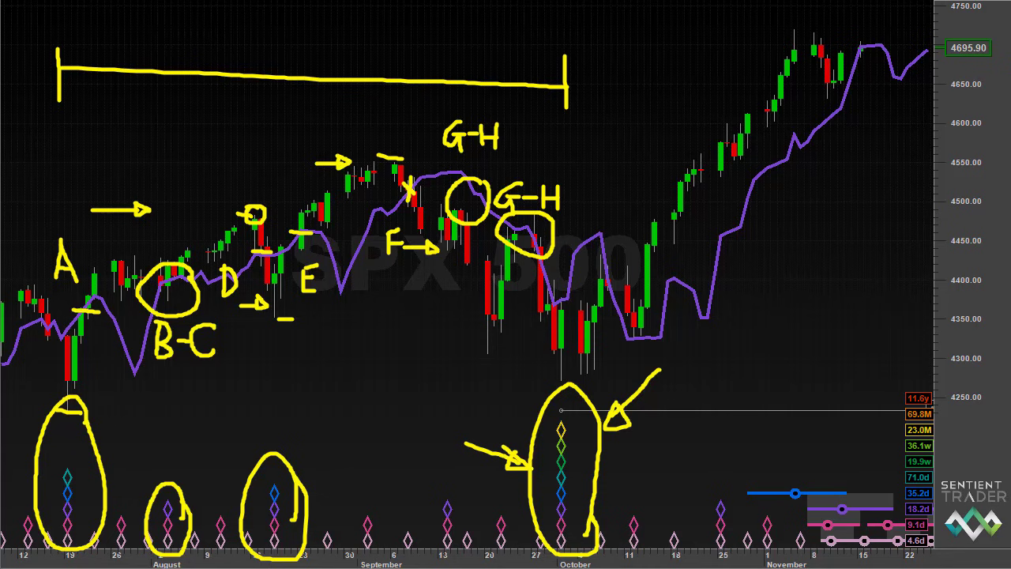
key(Escape)
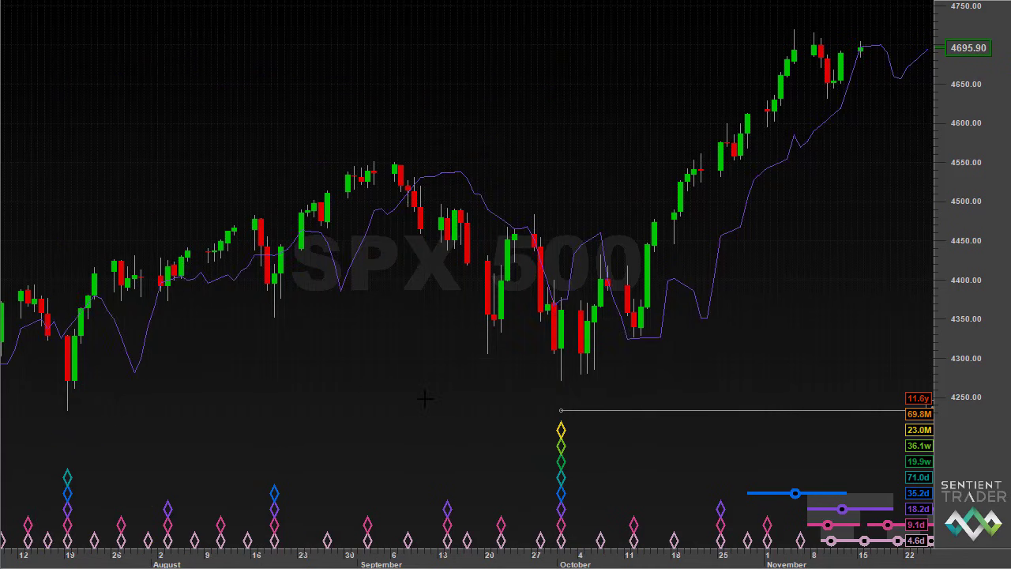
Reframe the chart to cover late September through December, including the October trough and the projected cycle ranges
drag(425, 399, 908, 347)
drag(686, 374, 578, 383)
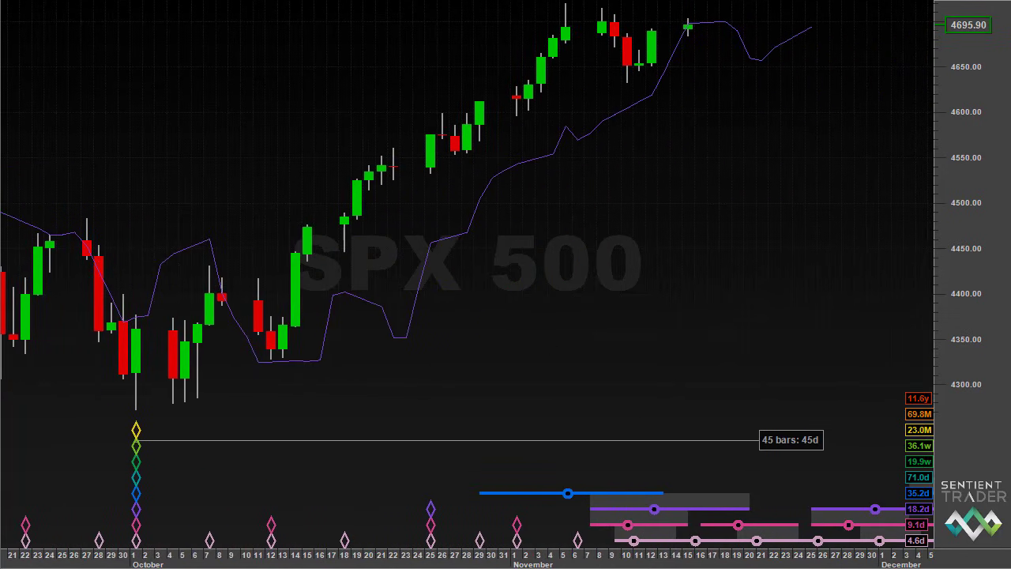
scroll(685, 190, down, 3)
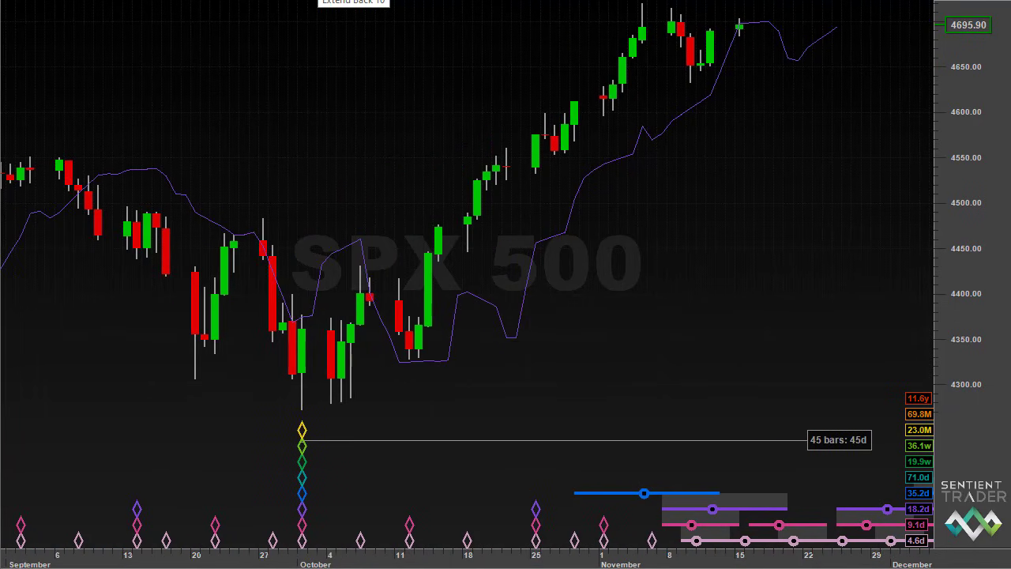
key(Right)
key(Right)
key(Right)
key(Right)
key(Right)
key(Right)
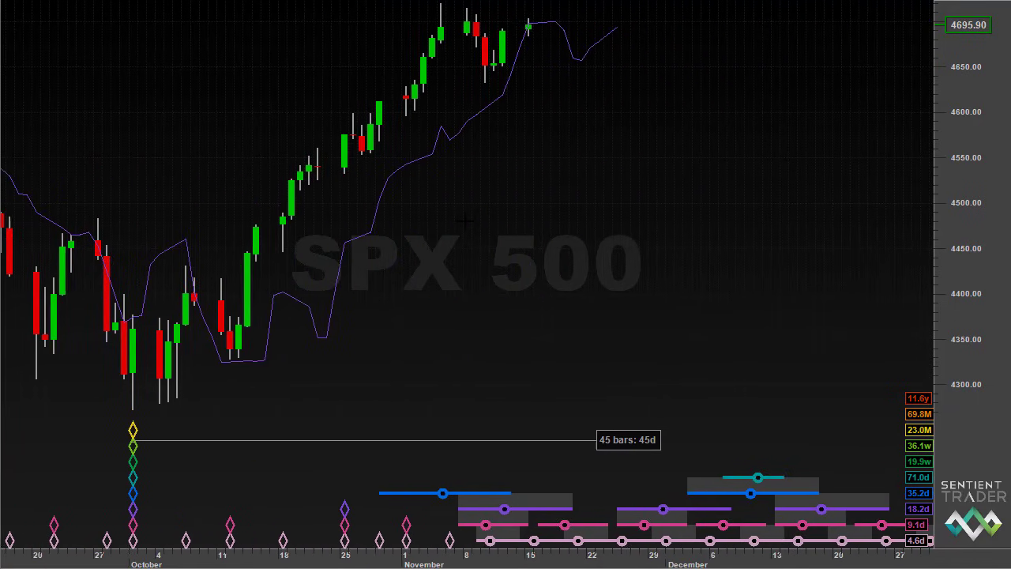
drag(963, 77, 961, 110)
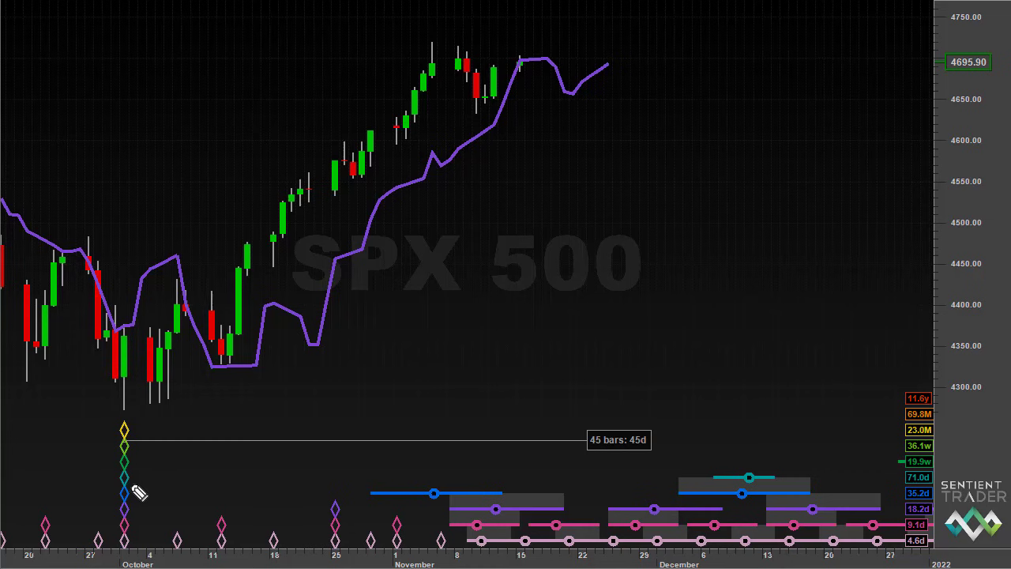
Point an arrow at the October 1 diamond column and mark an X where price meets the purple line in early October
mouse_move(175, 436)
mouse_down()
mouse_move(134, 480)
mouse_move(141, 467)
mouse_move(154, 485)
mouse_up()
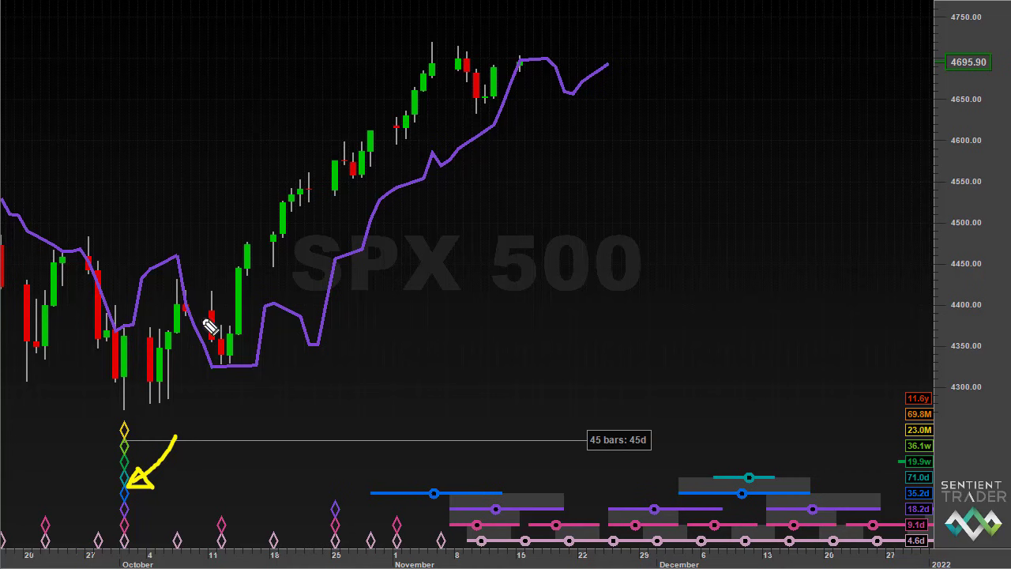
mouse_move(175, 296)
mouse_down()
mouse_move(193, 310)
mouse_move(172, 307)
mouse_up()
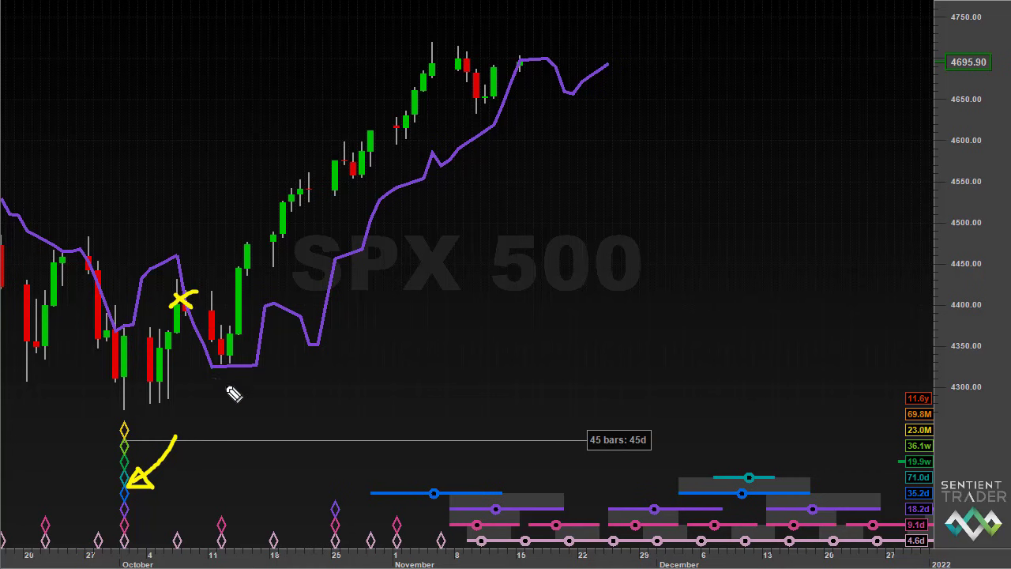
Circle the October 12 diamond column, point arrows at it and at the low above, and label that low B-C
mouse_move(235, 518)
mouse_down()
mouse_move(219, 518)
mouse_move(207, 542)
mouse_move(234, 553)
mouse_move(230, 505)
mouse_up()
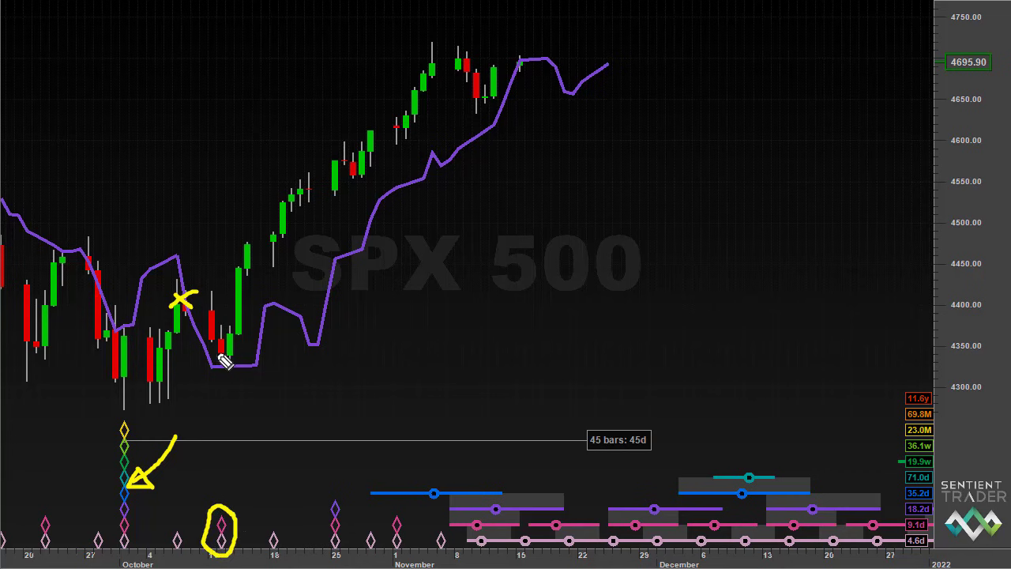
mouse_move(229, 383)
mouse_down()
mouse_move(228, 403)
mouse_move(237, 387)
mouse_up()
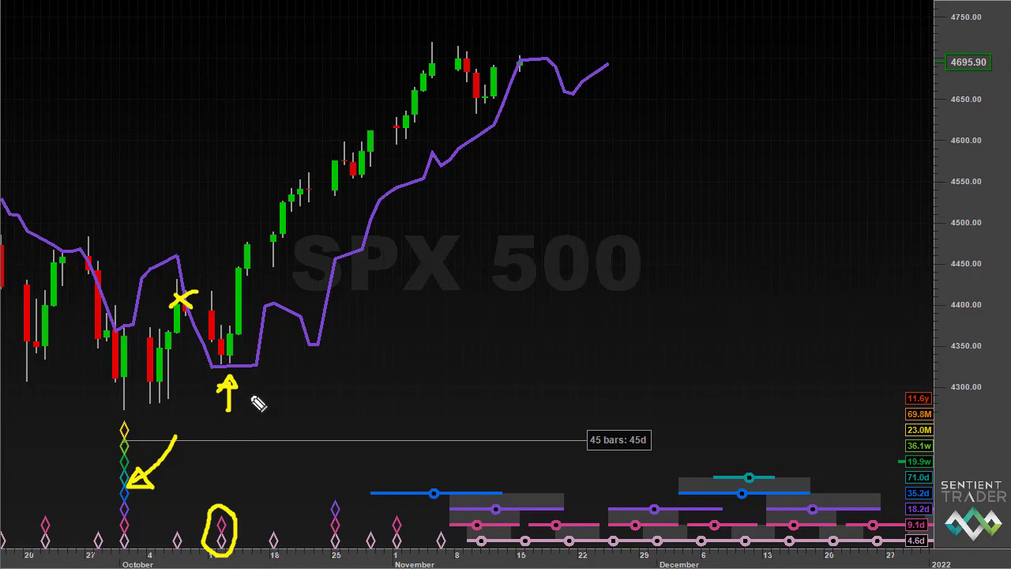
mouse_move(199, 425)
mouse_down()
mouse_move(199, 447)
mouse_move(207, 434)
mouse_move(210, 450)
mouse_move(239, 436)
mouse_move(250, 448)
mouse_up()
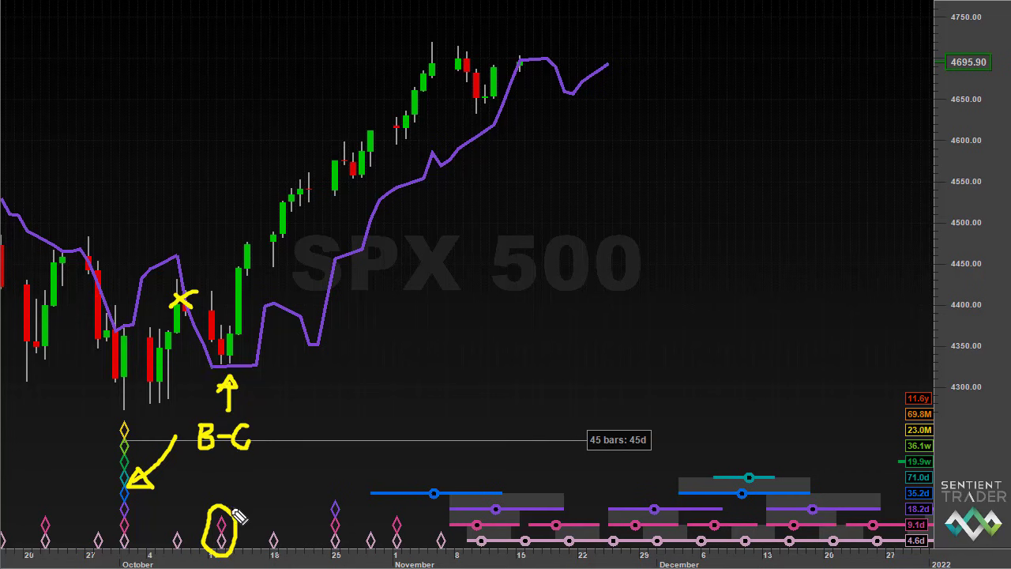
mouse_move(270, 467)
mouse_down()
mouse_move(238, 507)
mouse_move(256, 503)
mouse_up()
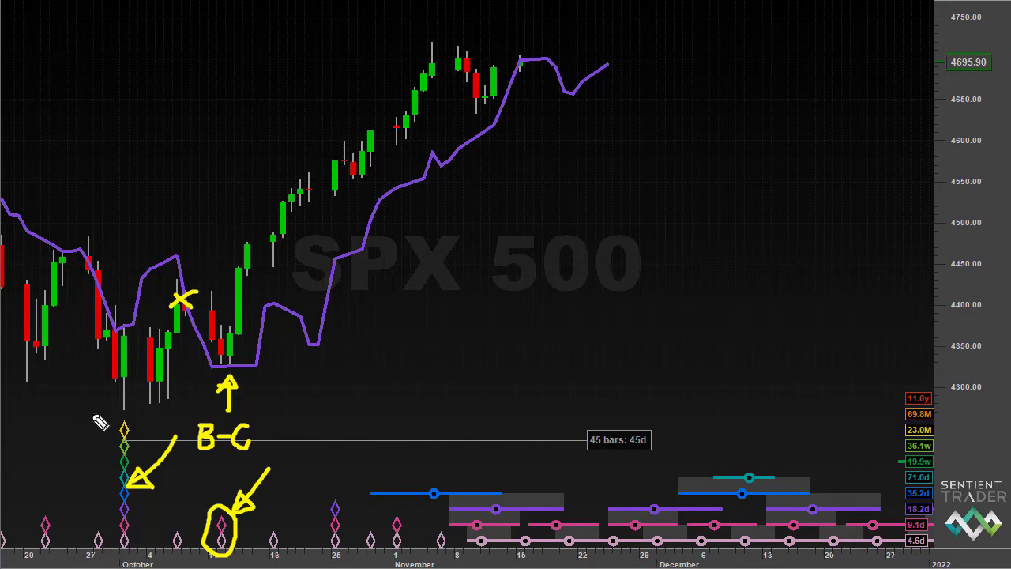
Underline the October 1 low, label the following upward cross A, and point an arrow at its target near 4550
drag(110, 412, 147, 413)
drag(136, 235, 117, 293)
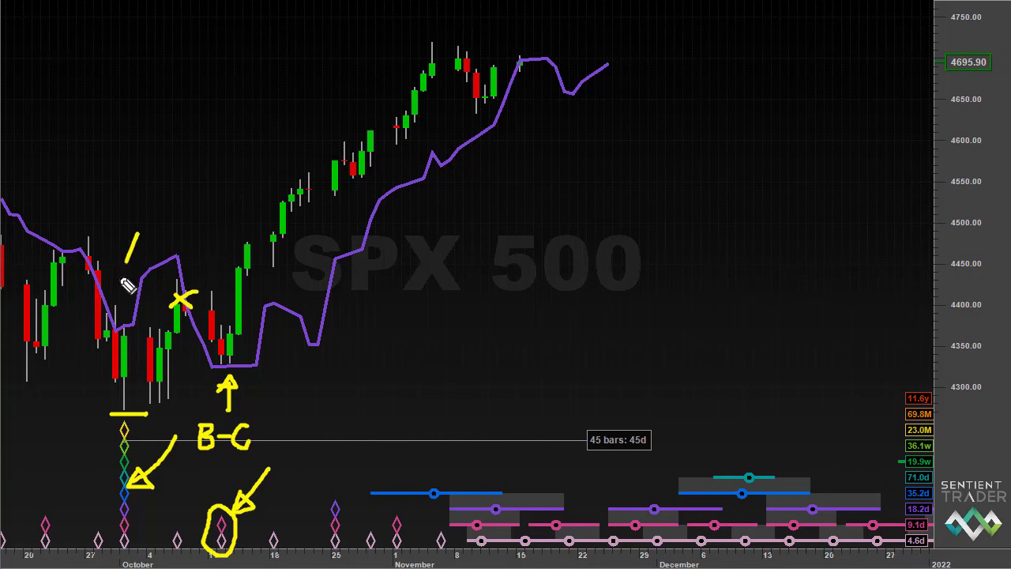
mouse_move(136, 235)
mouse_down()
mouse_move(150, 286)
mouse_move(155, 268)
mouse_up()
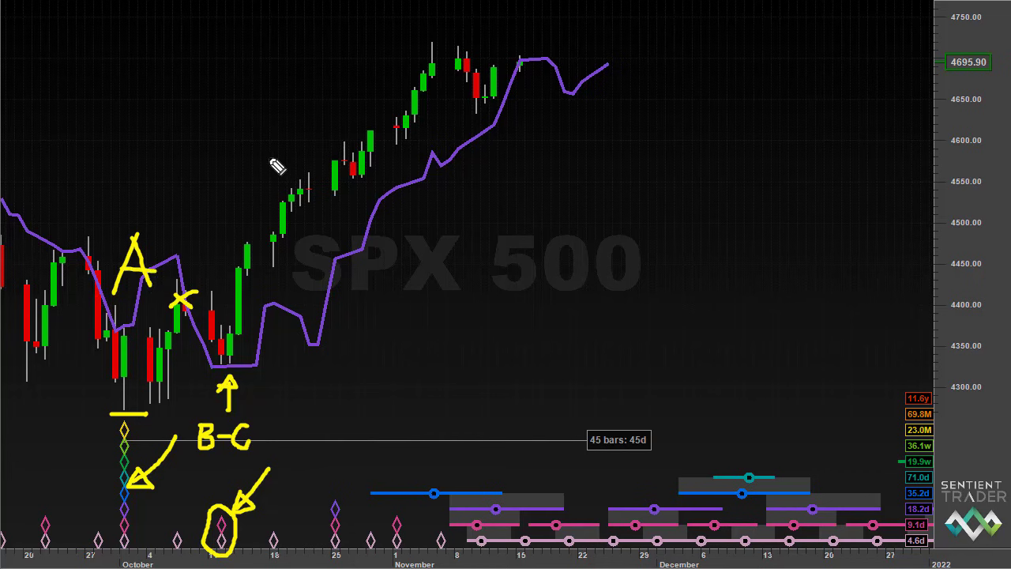
mouse_move(199, 179)
mouse_down()
mouse_move(280, 177)
mouse_move(270, 185)
mouse_up()
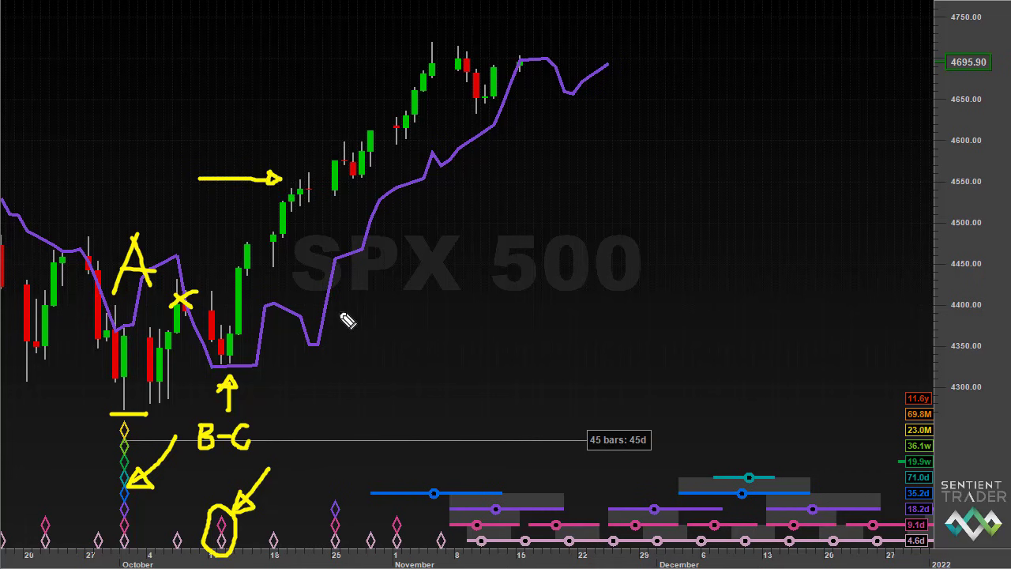
Circle the October 25 diamond column and write B-C just below the purple line at that date
mouse_move(357, 530)
mouse_down()
mouse_move(348, 483)
mouse_move(324, 528)
mouse_move(346, 553)
mouse_move(365, 524)
mouse_up()
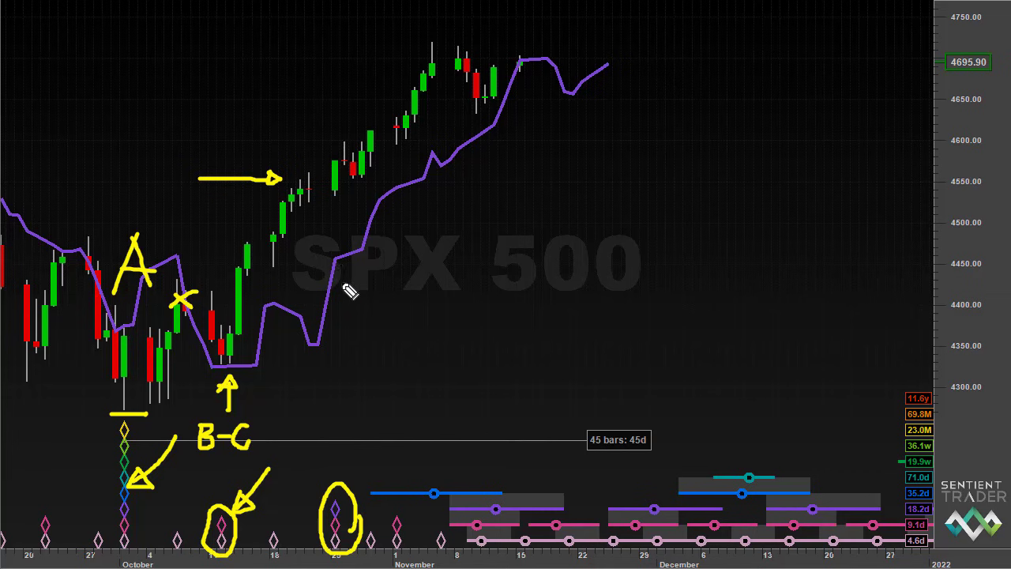
mouse_move(342, 279)
mouse_down()
mouse_move(343, 312)
mouse_move(346, 293)
mouse_move(354, 321)
mouse_move(393, 291)
mouse_move(417, 308)
mouse_up()
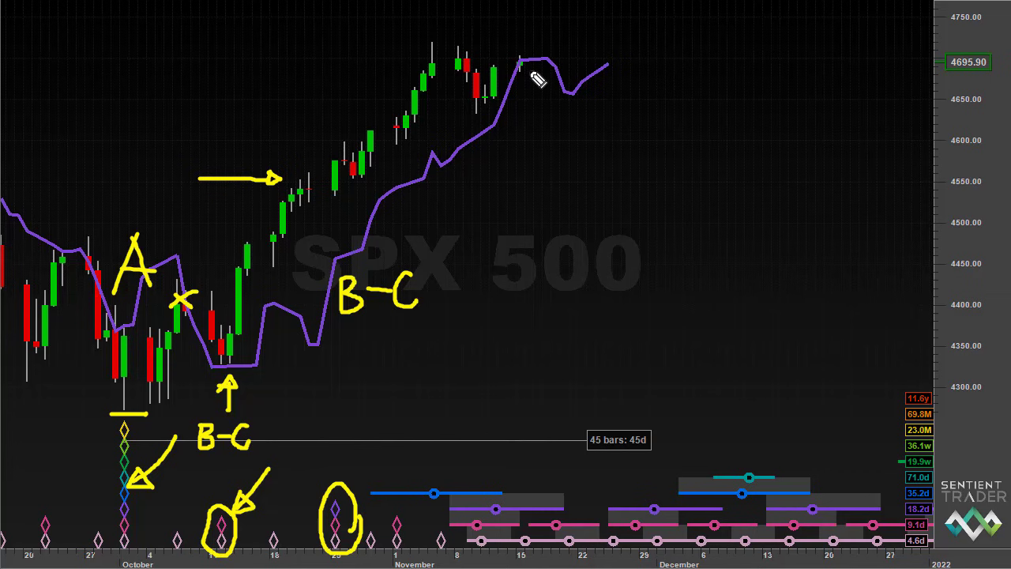
Mark the November 15 price contact with an arrow and the letters BX, and point an arrow at the circled October 25 column
mouse_move(542, 122)
mouse_down()
mouse_move(531, 82)
mouse_move(531, 105)
mouse_up()
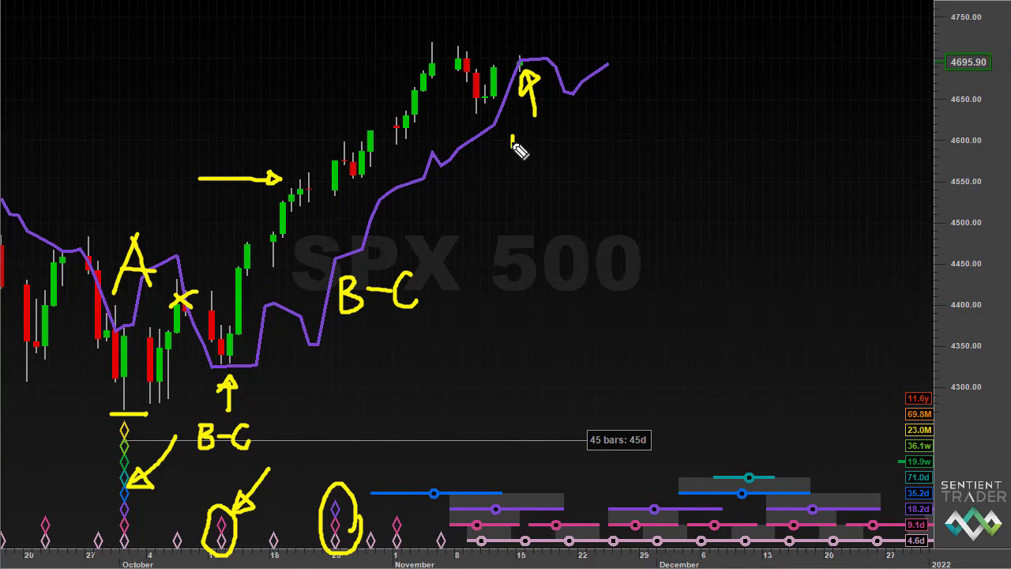
mouse_move(513, 148)
mouse_down()
mouse_move(519, 136)
mouse_move(524, 149)
mouse_move(537, 140)
mouse_move(549, 156)
mouse_move(521, 179)
mouse_up()
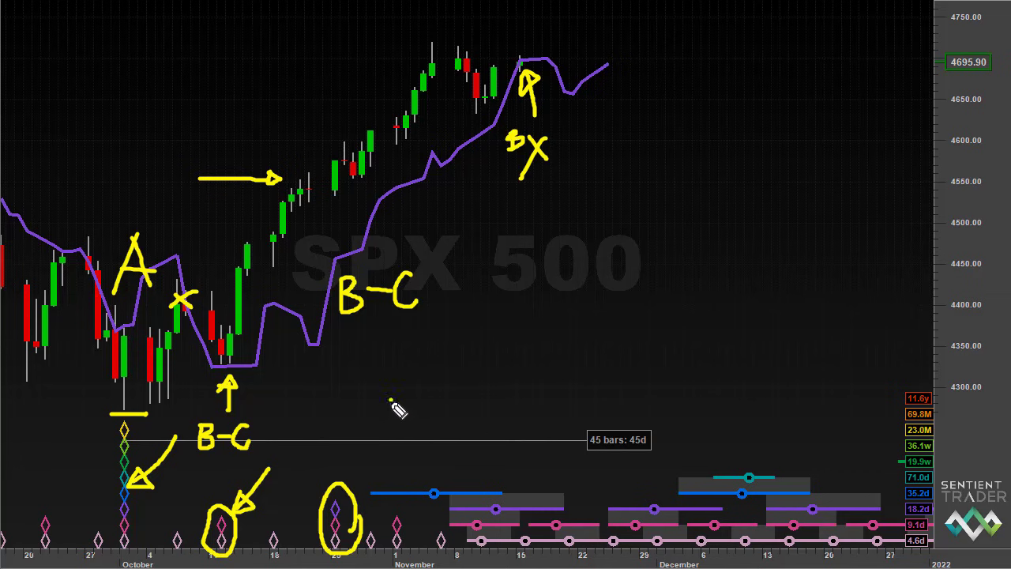
mouse_move(391, 400)
mouse_down()
mouse_move(352, 472)
mouse_move(370, 462)
mouse_up()
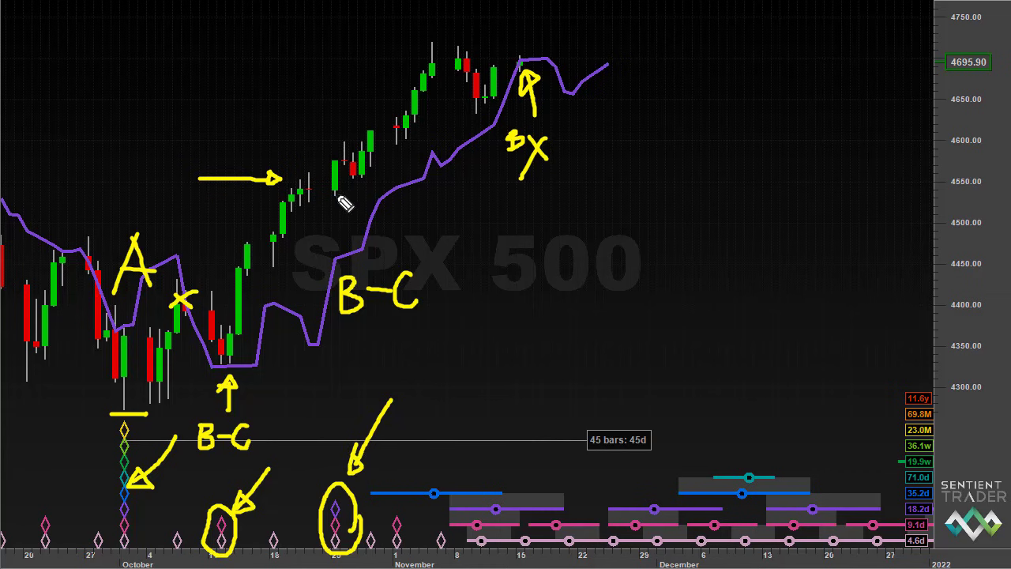
Circle and underline the October 25 low, mark the purple line below it, and label the gap between them "bullish" with an arrow
mouse_move(342, 190)
mouse_down()
mouse_move(325, 199)
mouse_move(350, 203)
mouse_move(342, 191)
mouse_up()
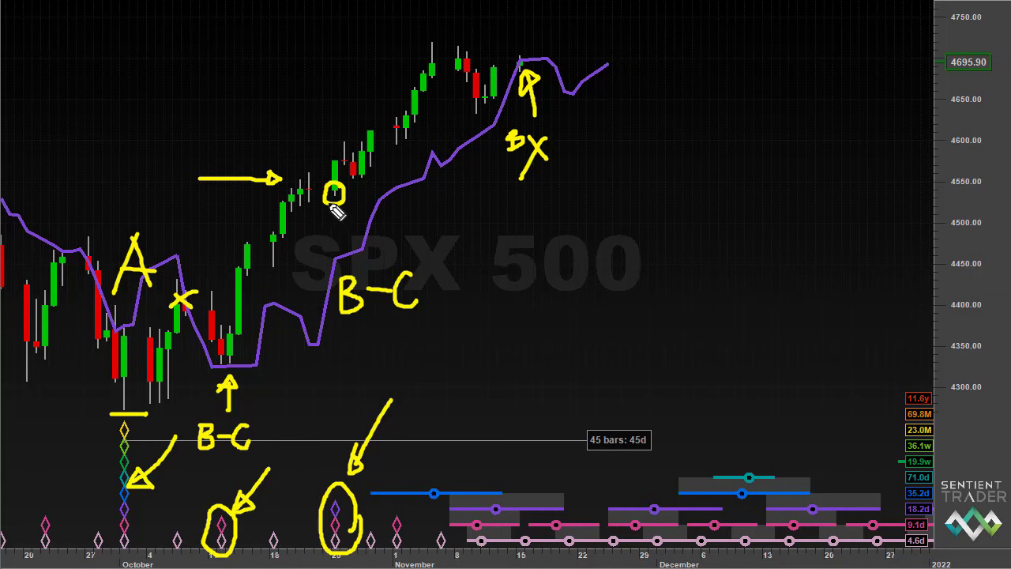
drag(314, 196, 355, 197)
drag(329, 257, 345, 255)
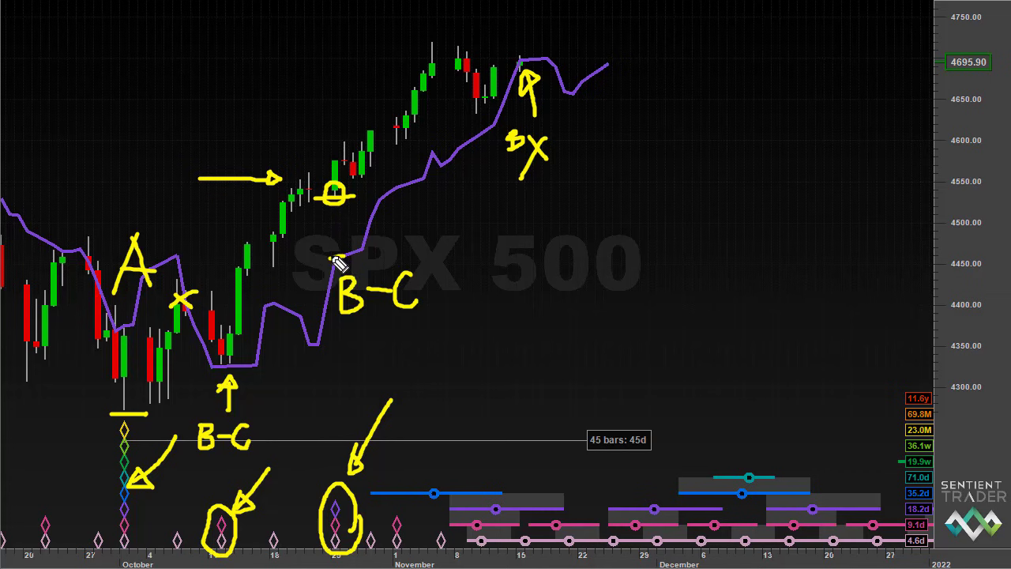
mouse_move(436, 234)
mouse_down()
mouse_move(353, 229)
mouse_move(357, 250)
mouse_up()
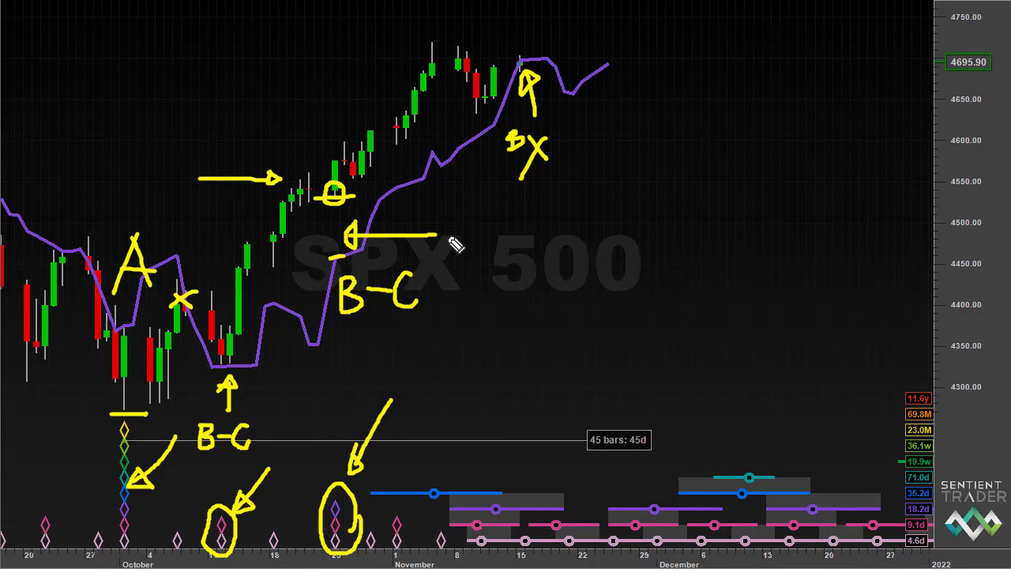
mouse_move(449, 217)
mouse_down()
mouse_move(450, 240)
mouse_move(492, 219)
mouse_move(499, 240)
mouse_move(512, 228)
mouse_move(515, 242)
mouse_move(538, 245)
mouse_up()
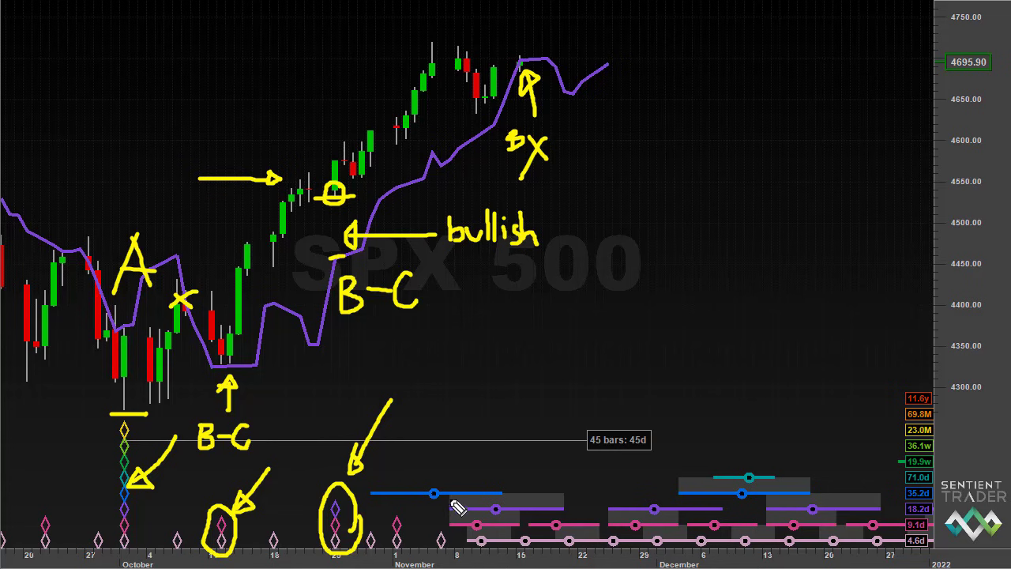
Draw a downward triangle with an arrow over the projected cycle ranges around November 10, and circle the price low above
mouse_move(448, 496)
mouse_down()
mouse_move(482, 545)
mouse_move(533, 485)
mouse_move(440, 485)
mouse_move(461, 513)
mouse_up()
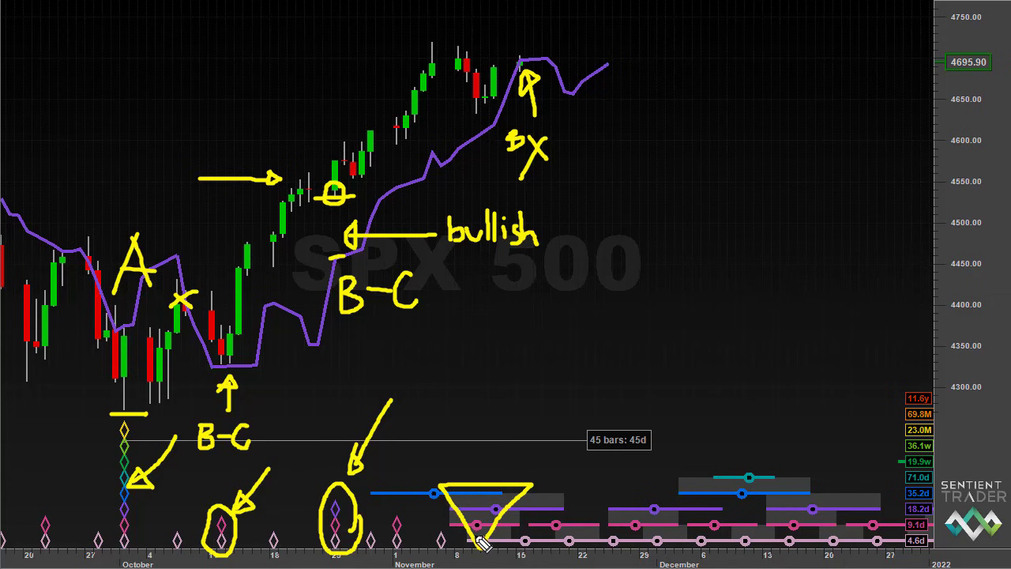
drag(492, 365, 492, 472)
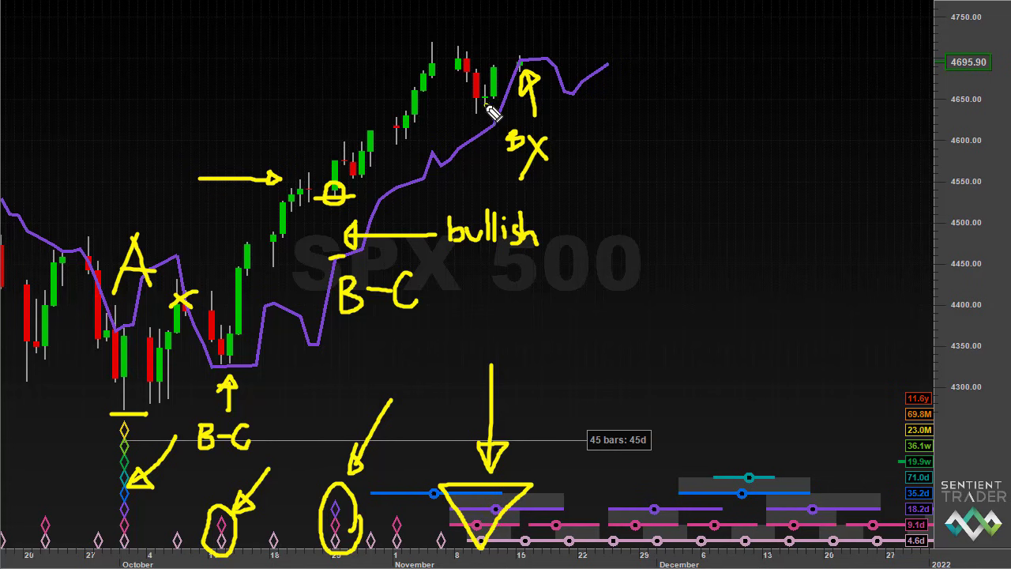
mouse_move(490, 101)
mouse_down()
mouse_move(474, 103)
mouse_move(476, 125)
mouse_move(491, 119)
mouse_move(489, 103)
mouse_up()
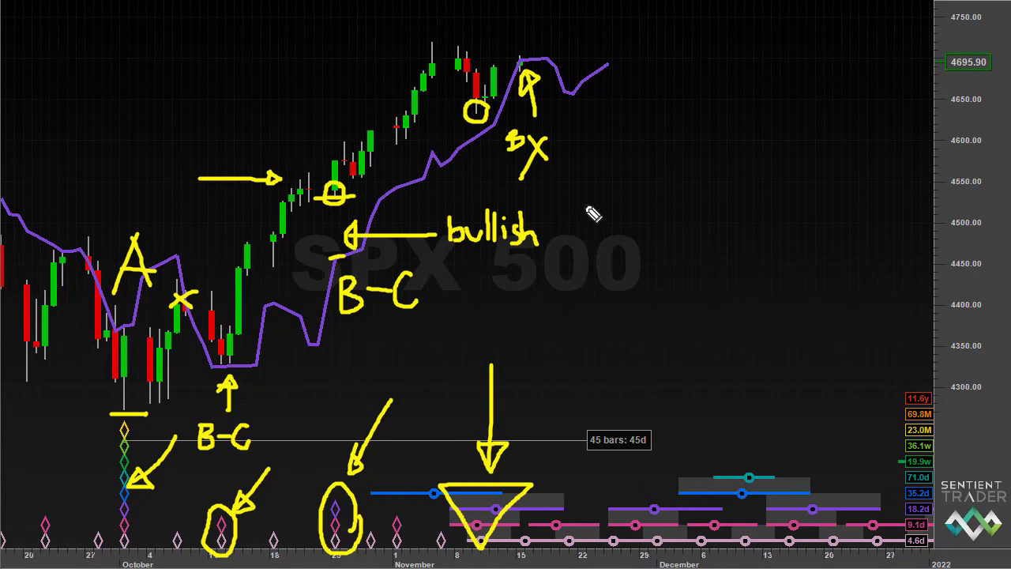
Draw a box around the word "bullish" and add arrows pointing toward it from above and below
mouse_move(646, 194)
mouse_down()
mouse_move(542, 199)
mouse_move(556, 192)
mouse_up()
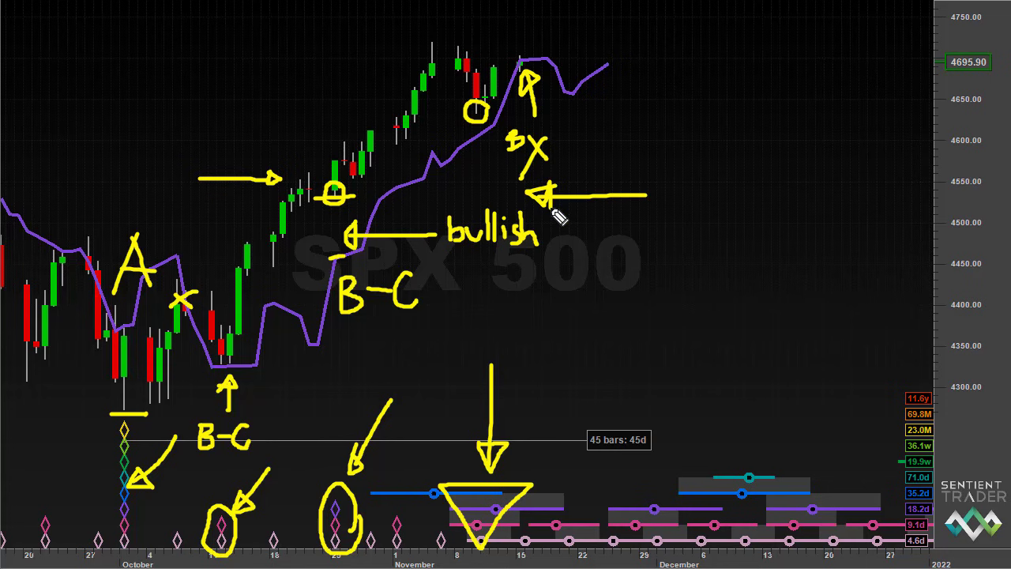
mouse_move(437, 203)
mouse_down()
mouse_move(434, 258)
mouse_move(553, 283)
mouse_move(555, 215)
mouse_move(443, 192)
mouse_up()
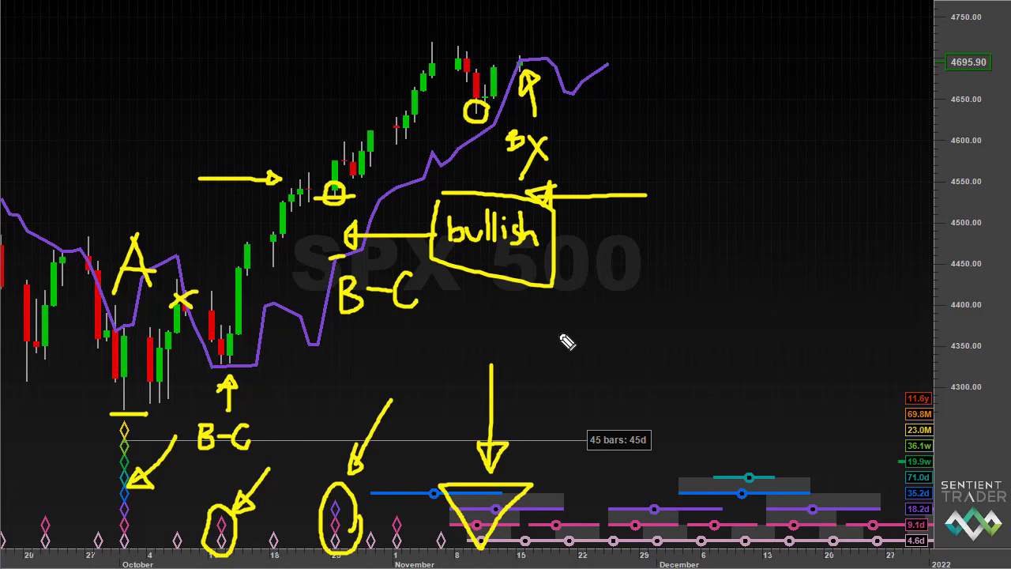
mouse_move(586, 343)
mouse_down()
mouse_move(548, 319)
mouse_move(540, 296)
mouse_move(541, 307)
mouse_up()
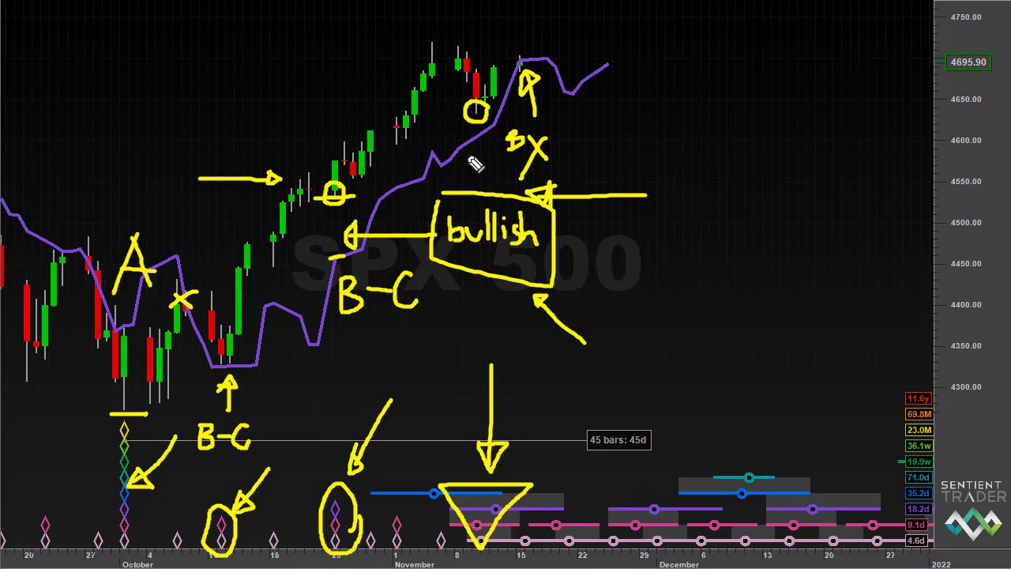
Label the circled November 10 low D with a small arrow, and circle the "45 bars: 45d" cycle length label
mouse_move(427, 124)
mouse_down()
mouse_move(454, 112)
mouse_move(444, 82)
mouse_move(445, 93)
mouse_move(460, 79)
mouse_move(449, 101)
mouse_up()
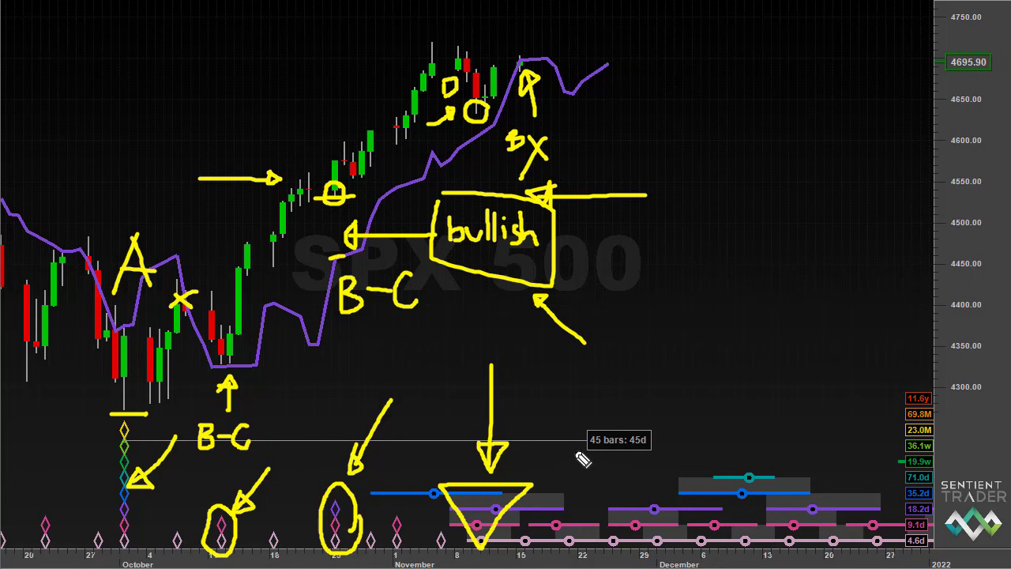
mouse_move(580, 454)
mouse_down()
mouse_move(668, 466)
mouse_move(659, 410)
mouse_move(582, 440)
mouse_up()
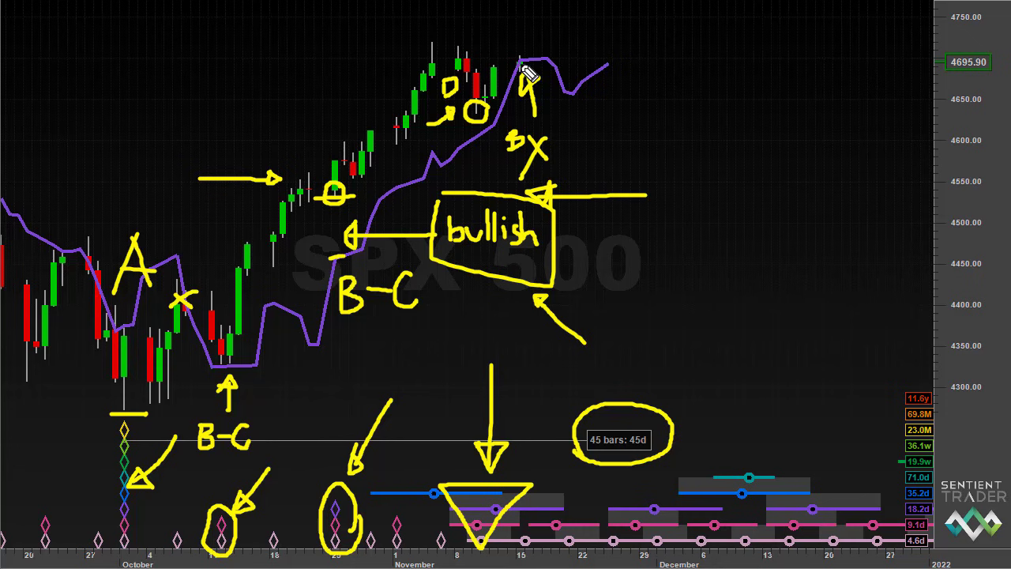
Mark the November 15 contact with another arrow, a circle and an F, and draw a downward triangle over the December cycle ranges
drag(528, 73, 530, 115)
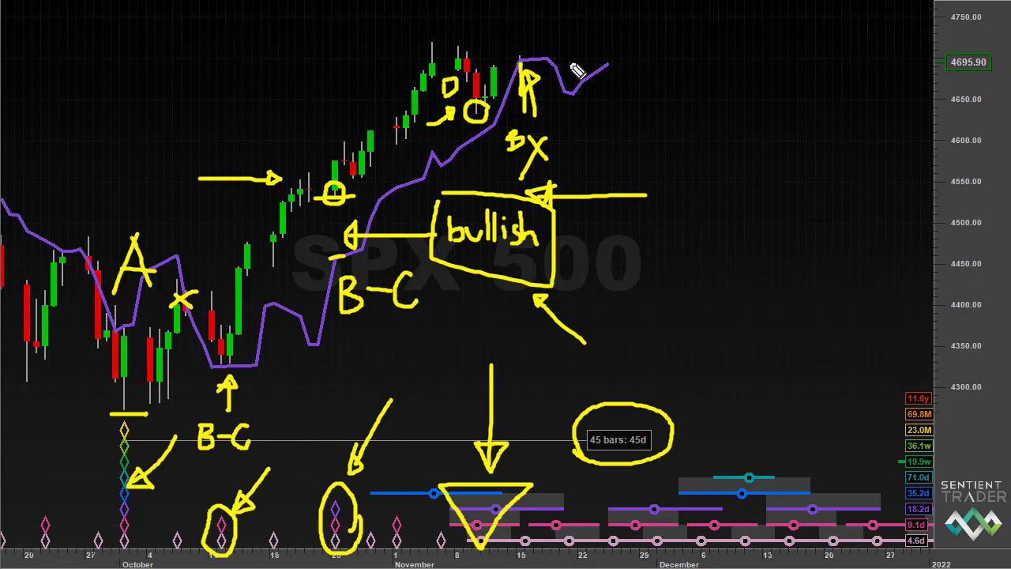
mouse_move(568, 38)
mouse_down()
mouse_move(569, 59)
mouse_move(584, 37)
mouse_move(584, 49)
mouse_move(512, 73)
mouse_move(537, 74)
mouse_move(535, 55)
mouse_up()
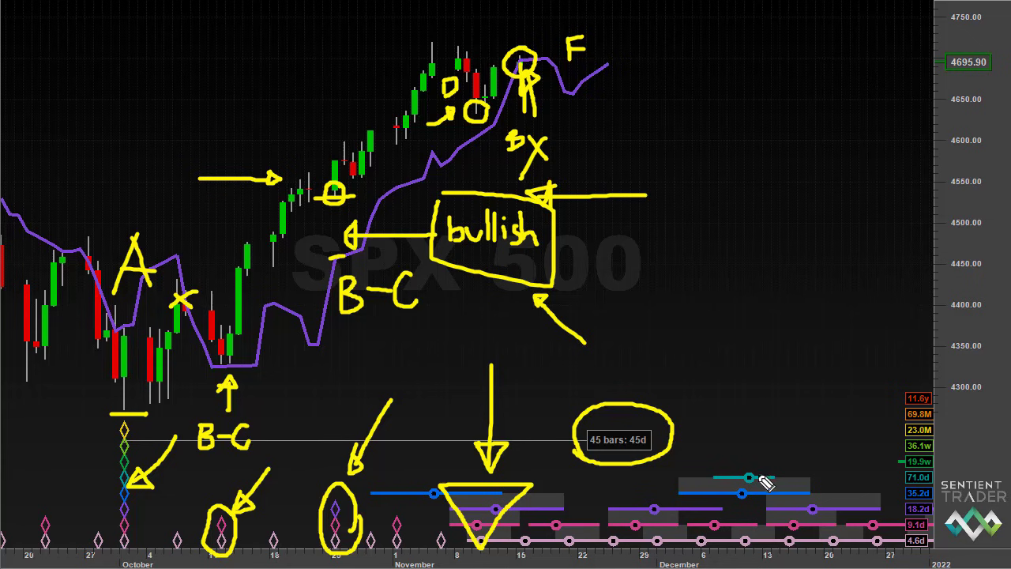
mouse_move(717, 475)
mouse_down()
mouse_move(826, 555)
mouse_move(877, 473)
mouse_move(735, 467)
mouse_up()
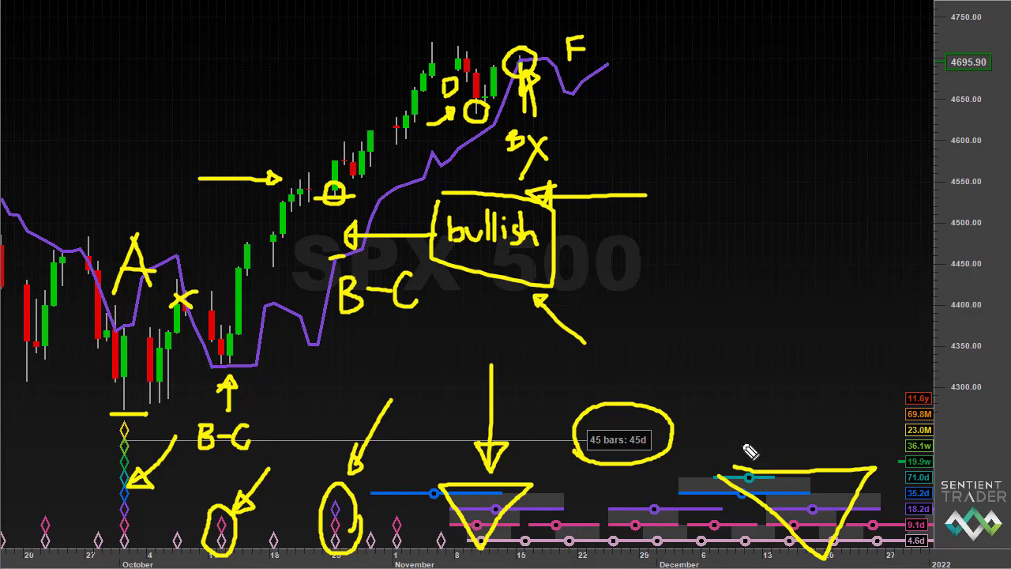
Draw a downward arrow to the triangle over the December cycle ranges, and clear all annotations from the chart
click(745, 381)
mouse_move(745, 381)
mouse_down()
mouse_move(750, 474)
mouse_move(766, 429)
mouse_move(733, 430)
mouse_up()
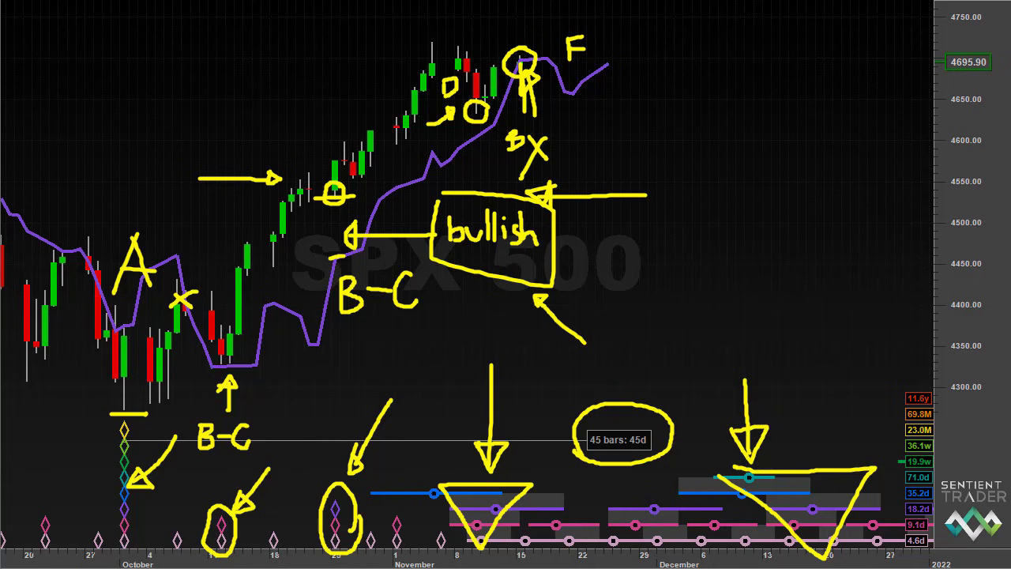
key(e)
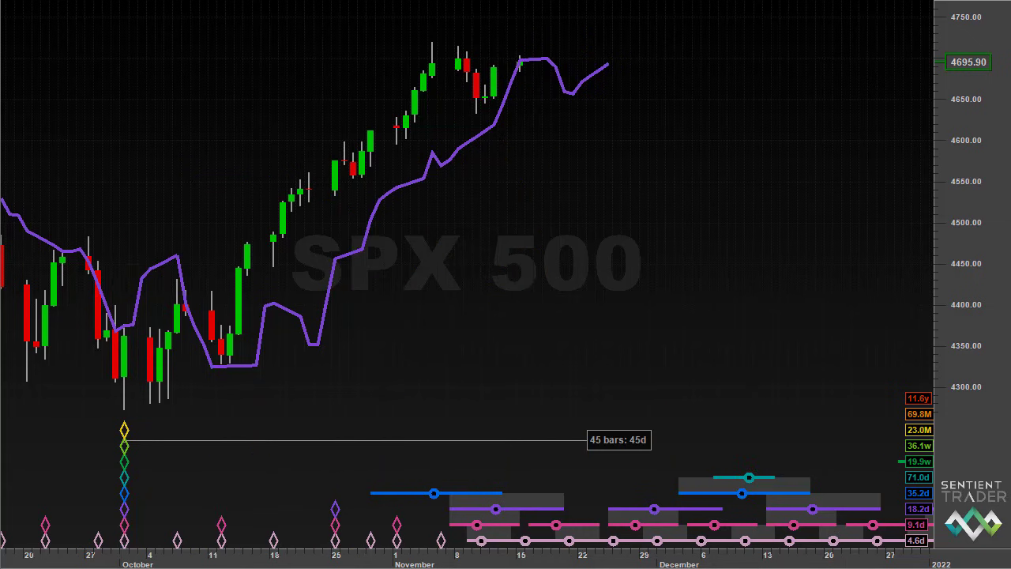
Switch to the MY ANALYSIS daily chart with the 40 day cycle
key(Escape)
click(407, 1)
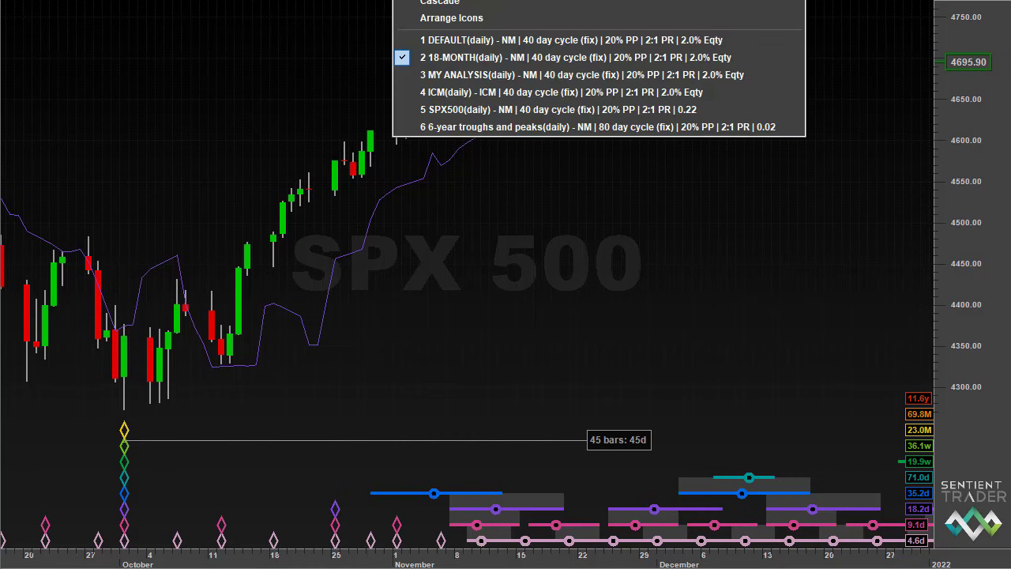
click(439, 75)
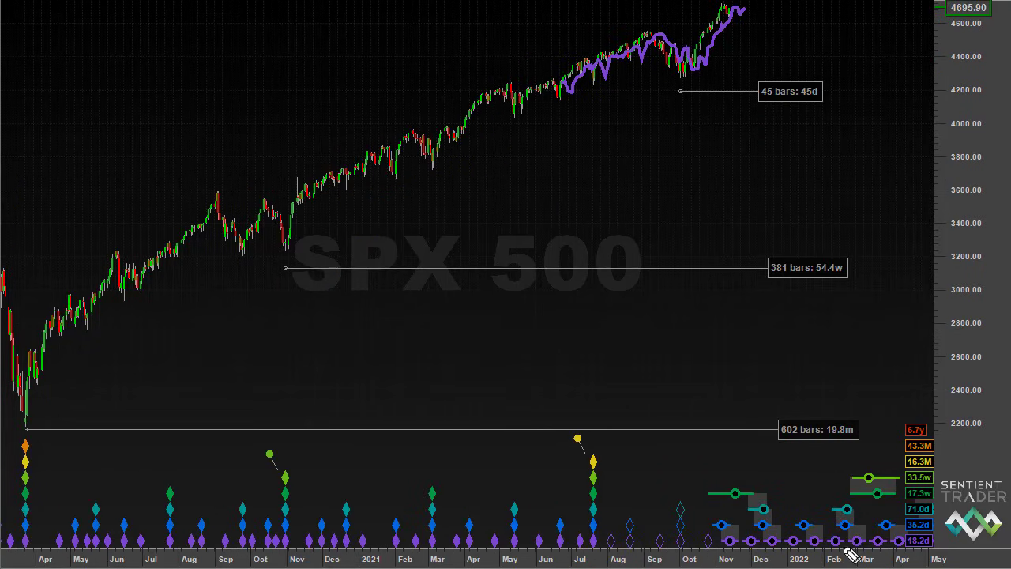
Draw a downward triangle with a small arrow over the projected December cycle ranges, and an arrow to the July 2021 trough diamonds
mouse_move(730, 489)
mouse_down()
mouse_move(771, 547)
mouse_move(786, 494)
mouse_move(735, 496)
mouse_up()
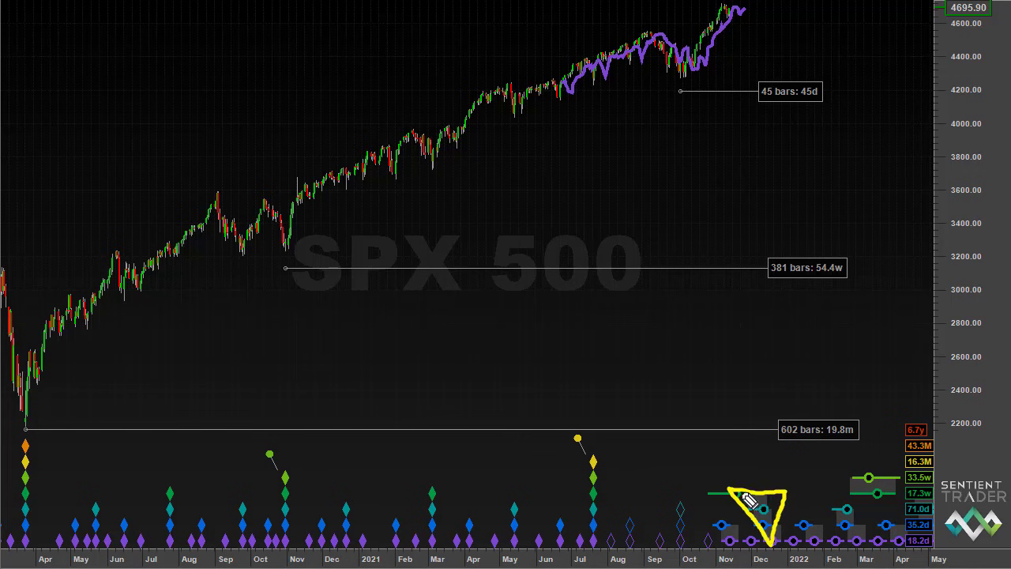
mouse_move(734, 459)
mouse_down()
mouse_move(736, 481)
mouse_move(743, 471)
mouse_up()
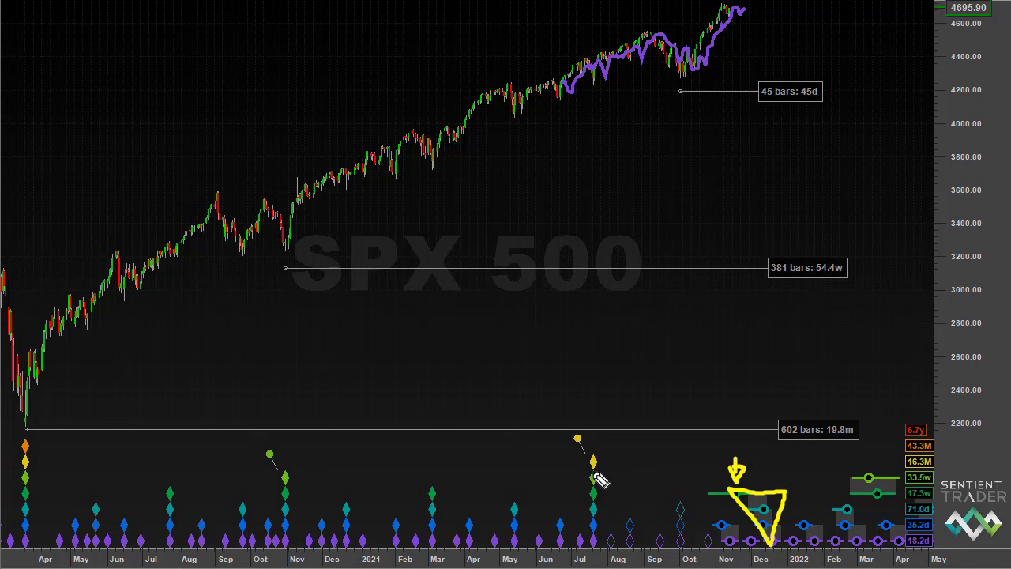
mouse_move(633, 386)
mouse_down()
mouse_move(604, 452)
mouse_move(620, 449)
mouse_move(606, 451)
mouse_up()
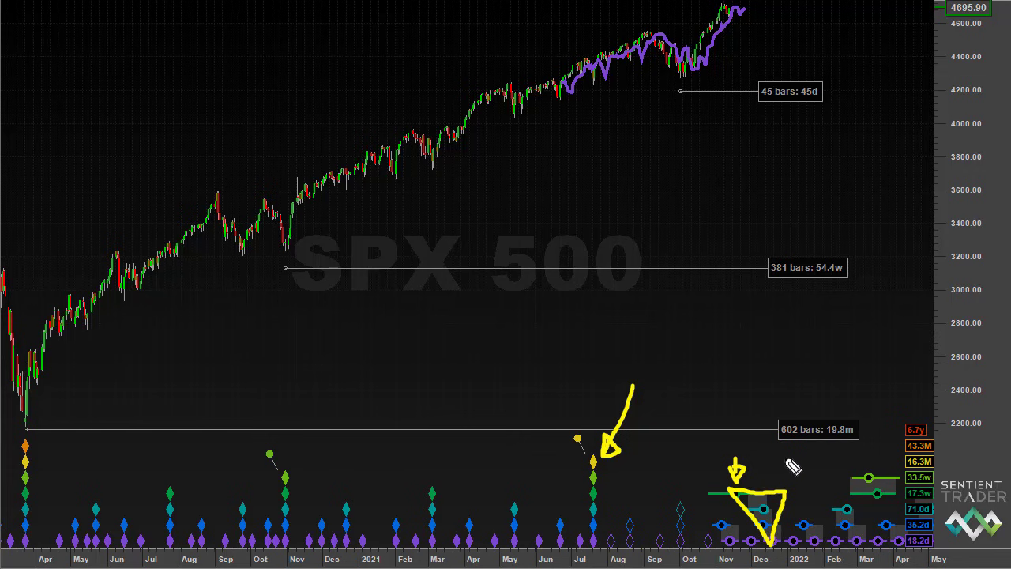
mouse_move(787, 452)
mouse_down()
mouse_move(781, 478)
mouse_move(793, 465)
mouse_up()
key(Escape)
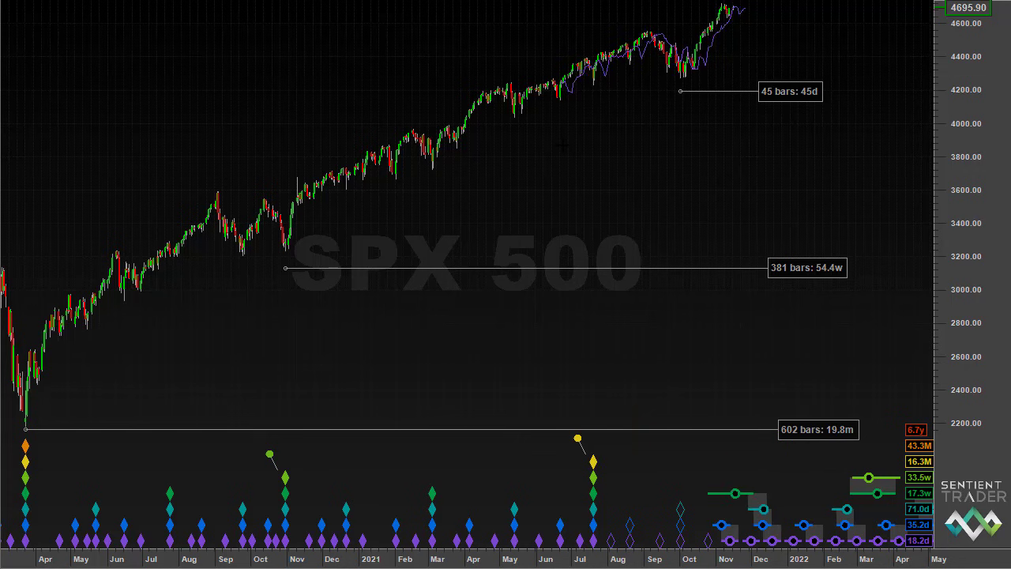
Draw a downward triangle over the December cycle ranges, and write an F beside the end of the purple line
drag(562, 146, 828, 269)
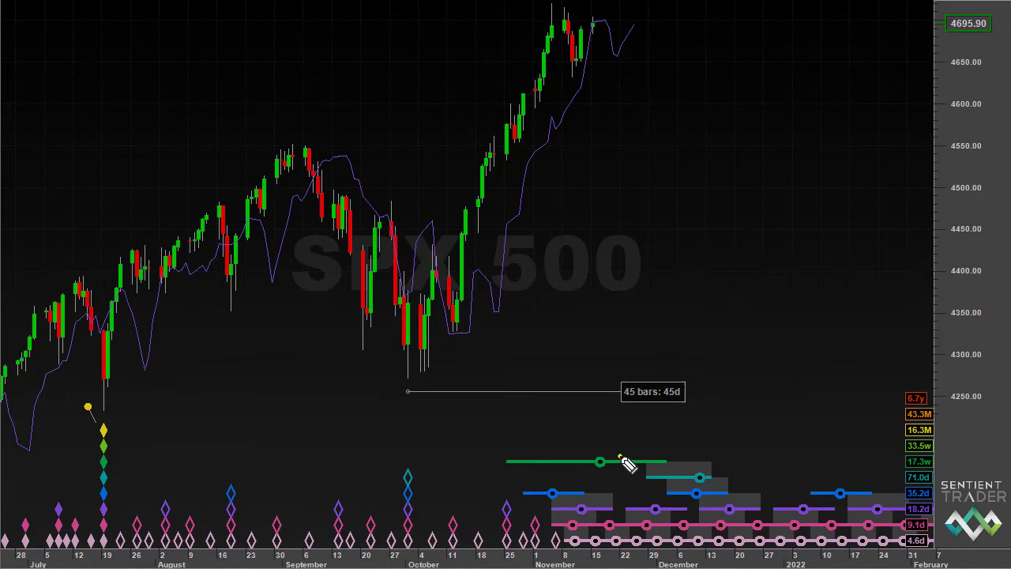
mouse_move(620, 457)
mouse_down()
mouse_move(699, 505)
mouse_move(743, 557)
mouse_move(777, 468)
mouse_move(625, 458)
mouse_up()
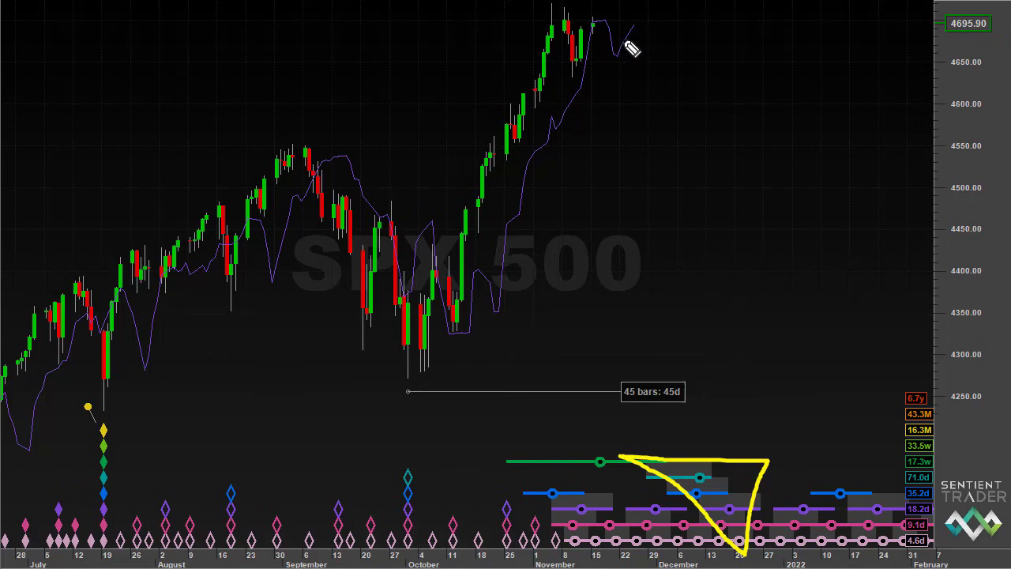
mouse_move(669, 24)
mouse_down()
mouse_move(671, 44)
mouse_move(699, 18)
mouse_move(691, 31)
mouse_up()
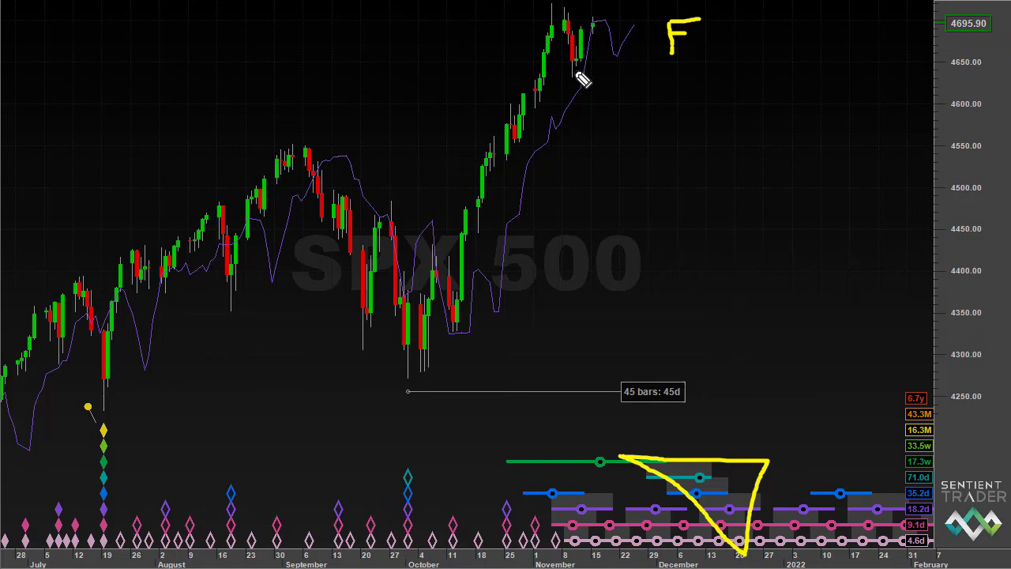
Circle the November 10 low and draw a downward triangle over the November cycle ranges, clearing the annotations at the end
mouse_move(579, 71)
mouse_down()
mouse_move(575, 86)
mouse_move(580, 77)
mouse_up()
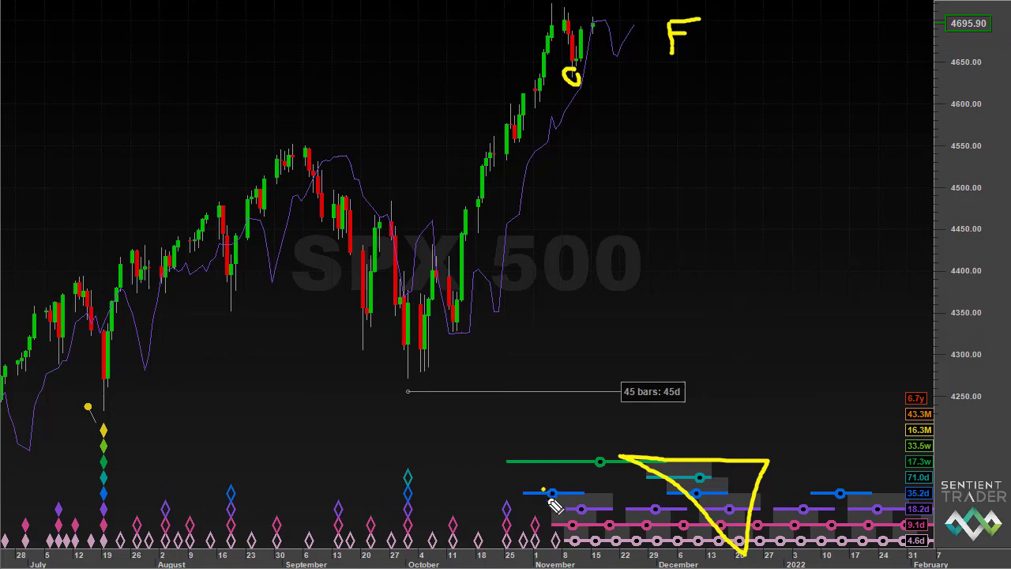
mouse_move(540, 491)
mouse_down()
mouse_move(584, 554)
mouse_move(607, 496)
mouse_move(540, 489)
mouse_up()
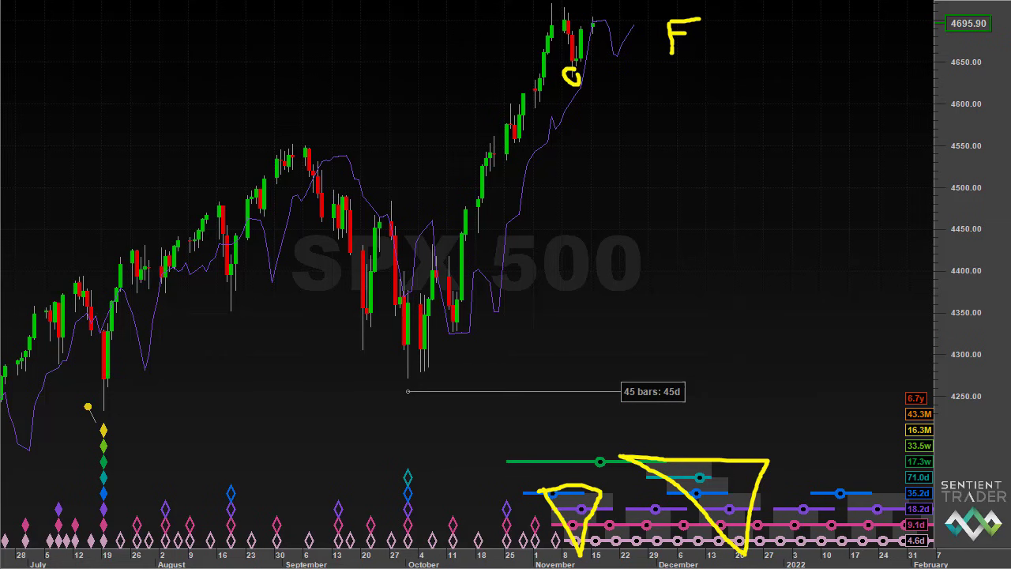
key(e)
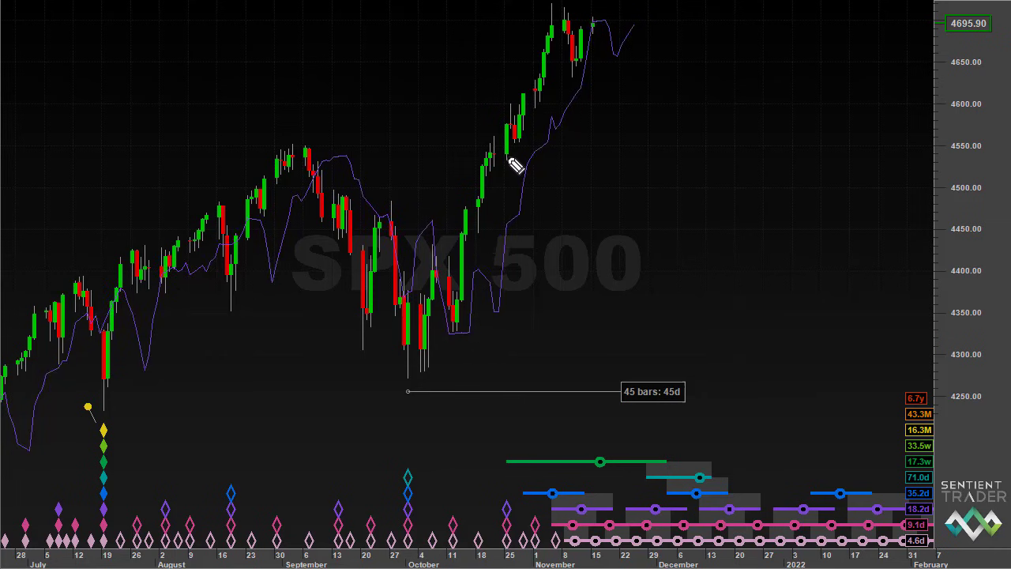
Circle the October 25 low with a line down to the purple line, and circle the November 10 low with a dash below
drag(506, 153, 507, 218)
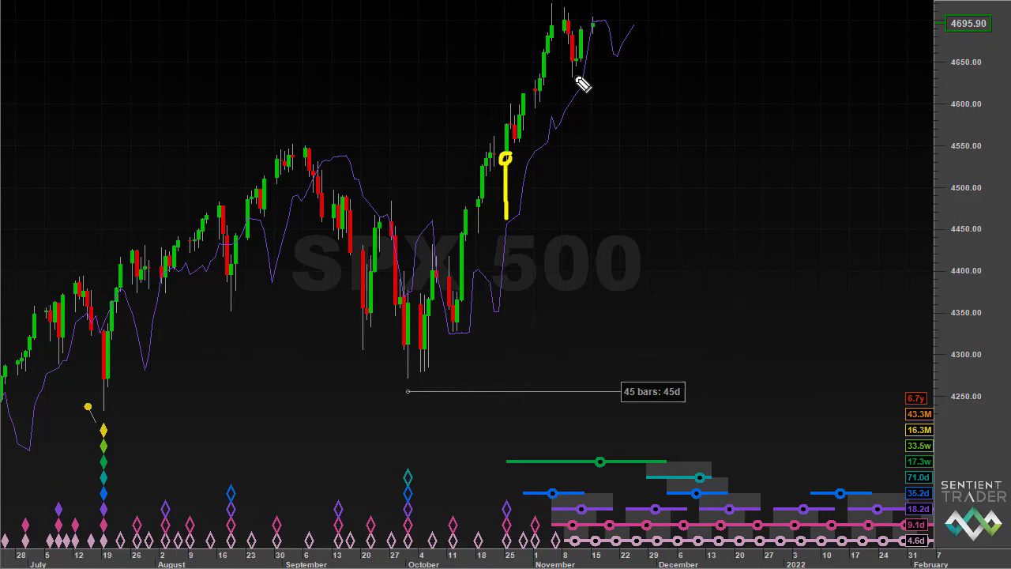
drag(581, 70, 579, 95)
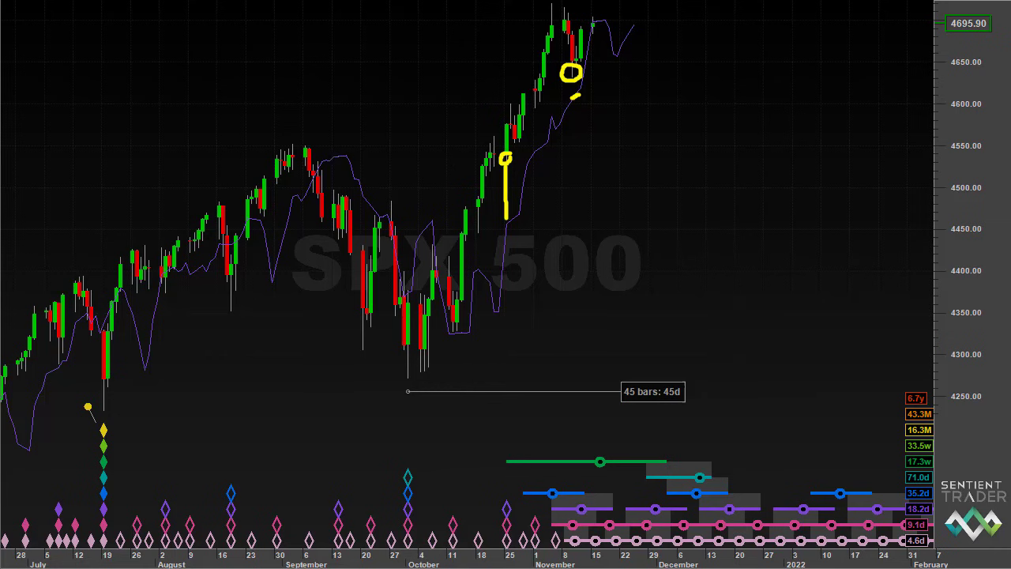
key(Escape)
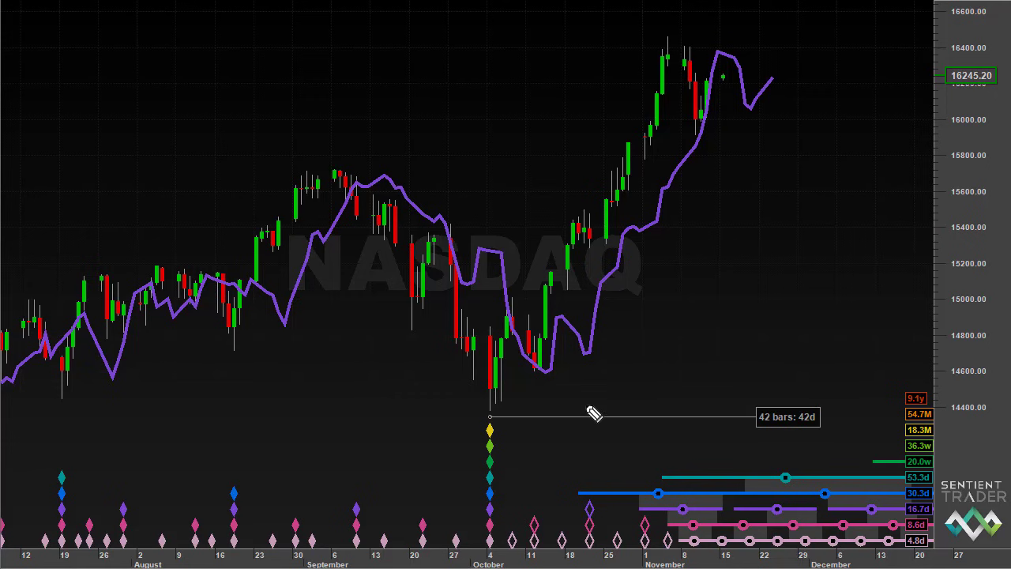
On the NASDAQ chart, draw an arrow to the October 4 trough diamonds, and mark the July 19 low and its line crossing as A
mouse_move(624, 363)
mouse_down()
mouse_move(523, 437)
mouse_move(497, 444)
mouse_move(530, 466)
mouse_move(523, 425)
mouse_up()
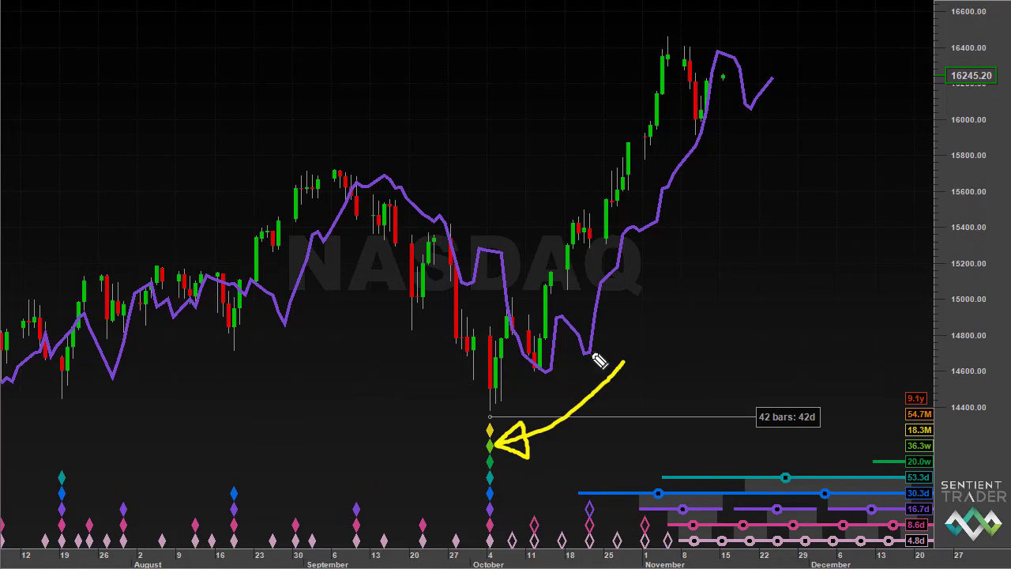
drag(51, 400, 70, 401)
drag(66, 319, 86, 323)
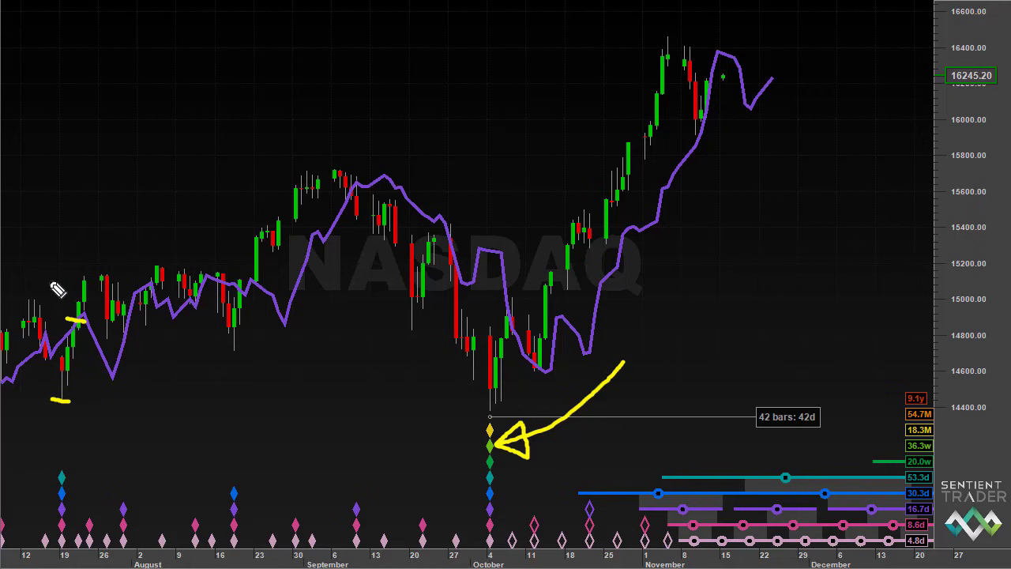
drag(44, 281, 60, 290)
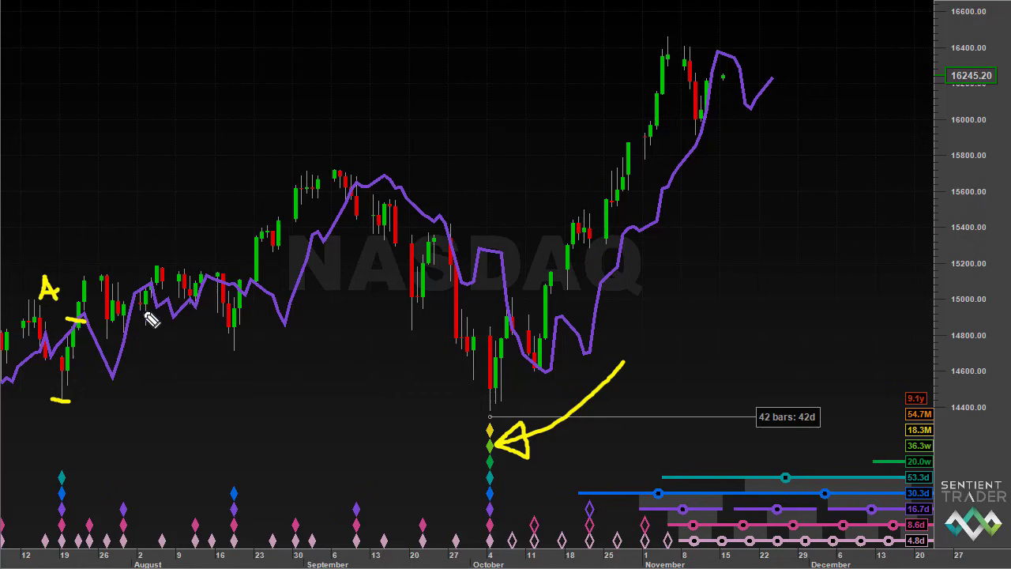
Circle the price contact with the purple line around the start of August and label it B-C
mouse_move(137, 338)
mouse_down()
mouse_move(142, 323)
mouse_move(129, 327)
mouse_move(150, 345)
mouse_move(140, 310)
mouse_up()
mouse_move(126, 388)
mouse_down()
mouse_move(120, 378)
mouse_move(135, 411)
mouse_move(158, 395)
mouse_move(171, 401)
mouse_up()
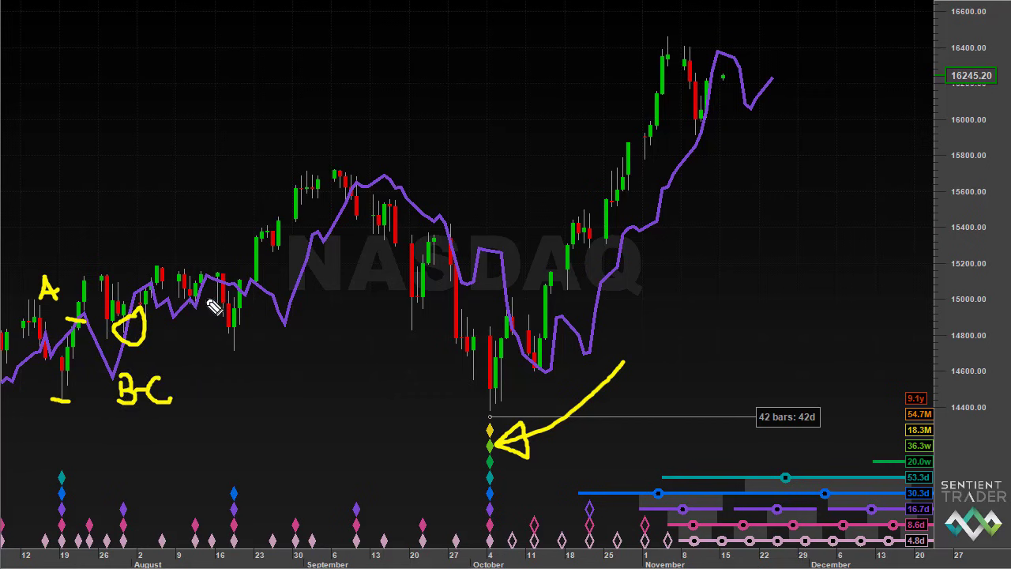
Label the mid-August line crossing D, mark the preceding peak and following low, and circle the trough diamonds under that low
drag(194, 301, 227, 272)
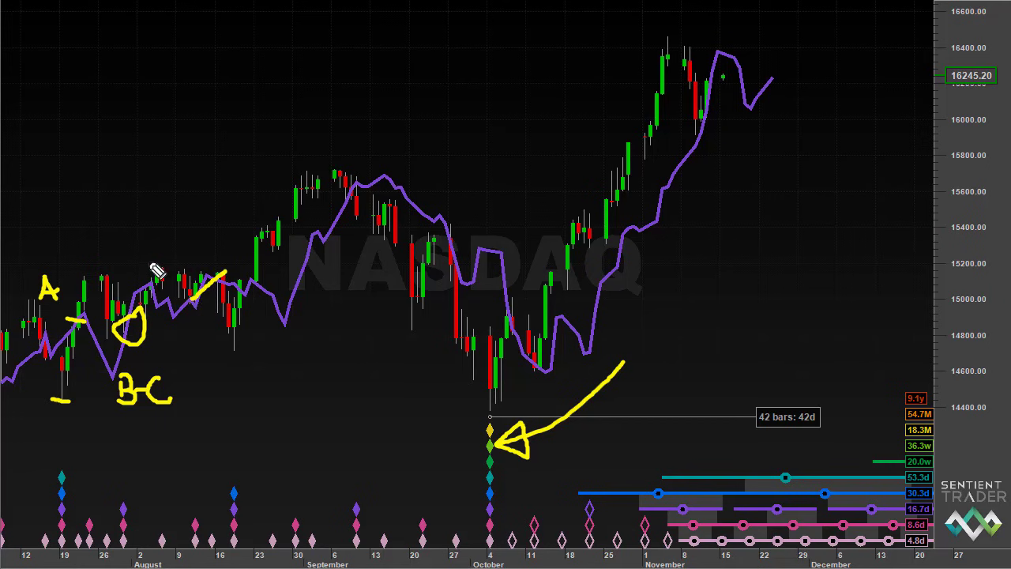
drag(148, 260, 172, 259)
mouse_move(195, 337)
mouse_down()
mouse_move(226, 335)
mouse_move(215, 343)
mouse_up()
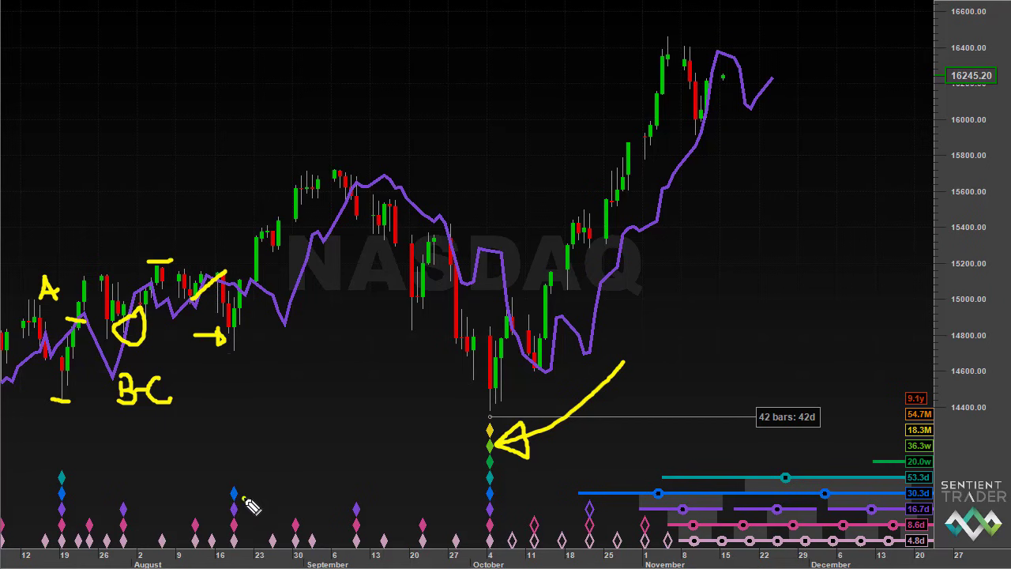
mouse_move(239, 472)
mouse_down()
mouse_move(227, 485)
mouse_move(240, 554)
mouse_move(250, 482)
mouse_move(237, 468)
mouse_up()
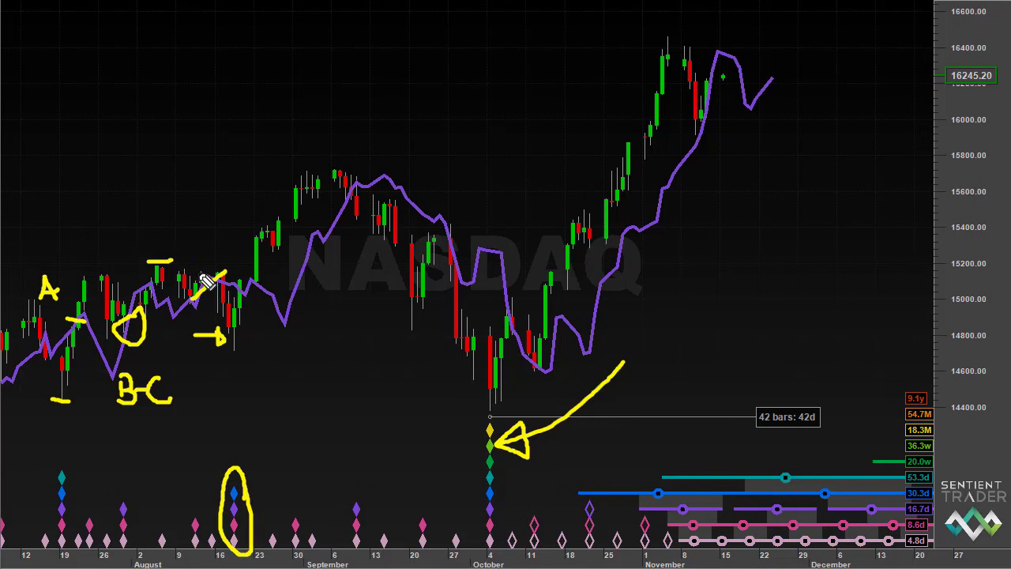
drag(194, 230, 194, 254)
drag(194, 231, 196, 254)
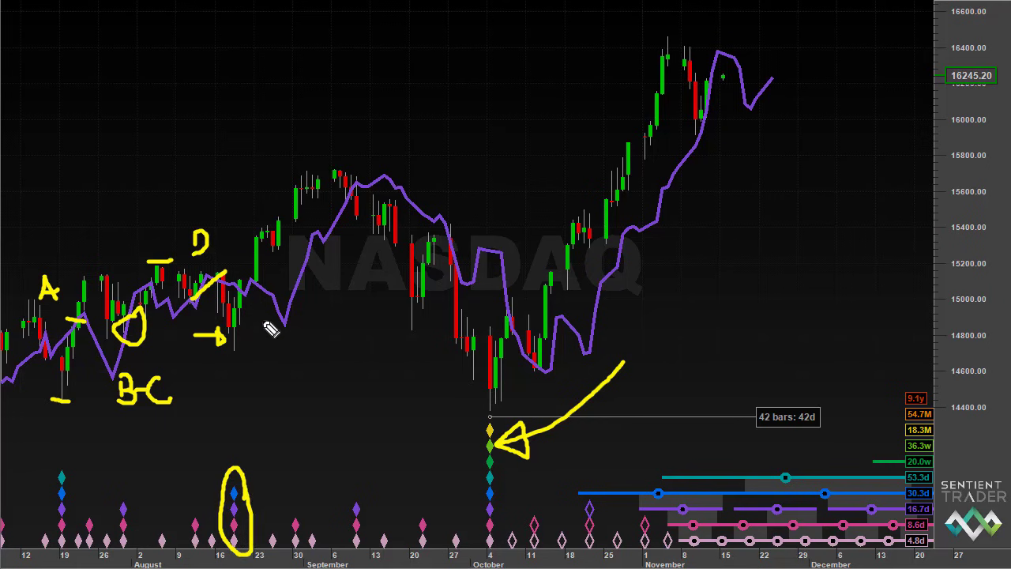
Label the late-August rise E with an arrow, the September line crossing F, and the circled late-September contact G-H
mouse_move(260, 310)
mouse_down()
mouse_move(278, 340)
mouse_move(277, 309)
mouse_move(275, 324)
mouse_up()
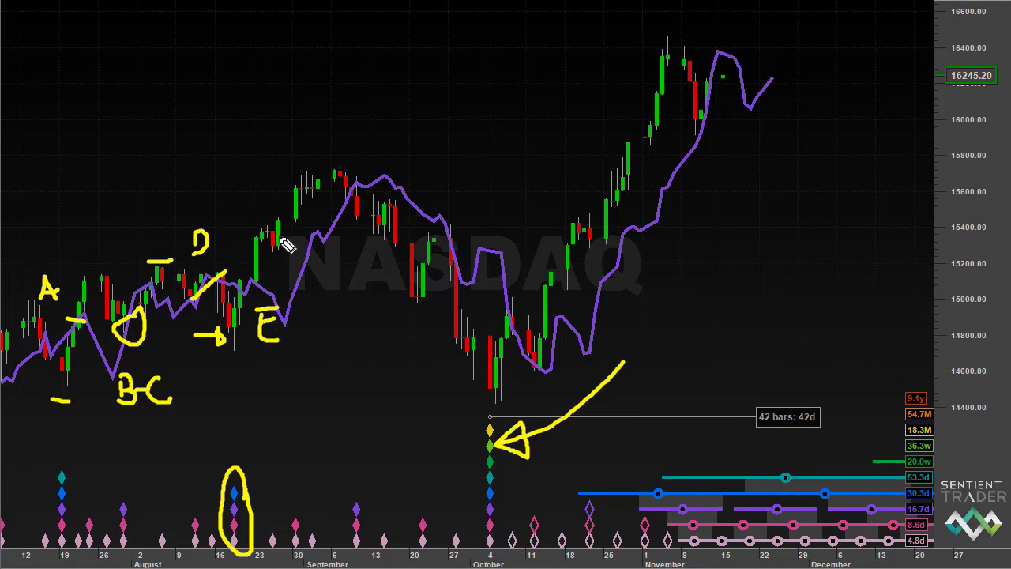
mouse_move(234, 225)
mouse_down()
mouse_move(273, 226)
mouse_move(261, 235)
mouse_up()
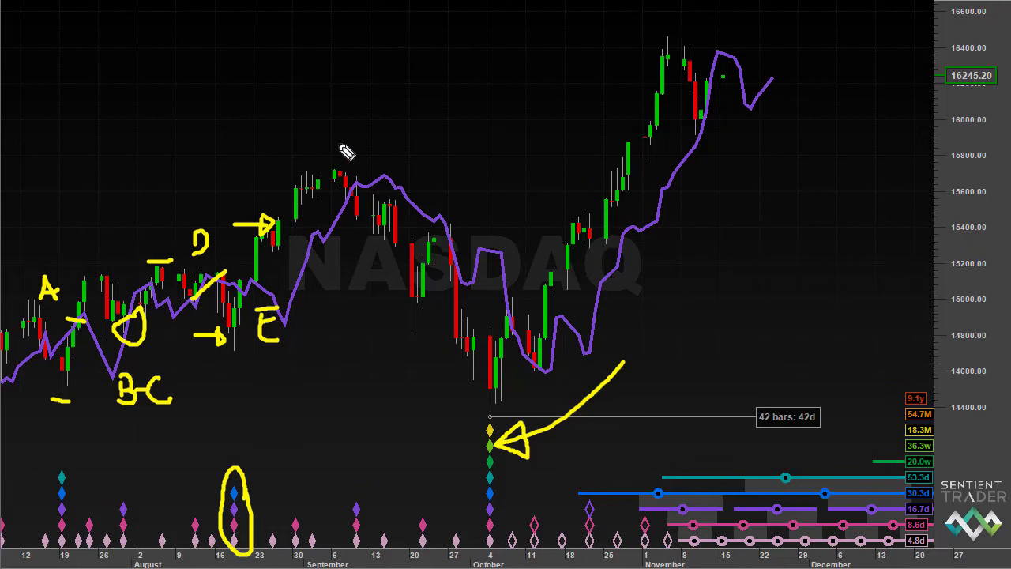
mouse_move(342, 194)
mouse_down()
mouse_move(365, 190)
mouse_move(370, 162)
mouse_move(388, 152)
mouse_up()
drag(371, 164, 384, 163)
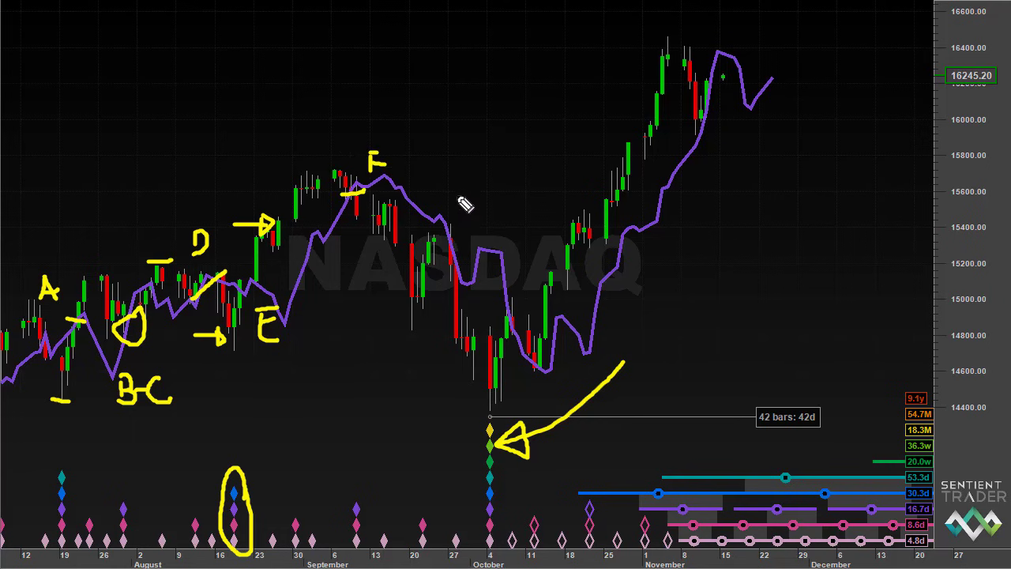
mouse_move(455, 188)
mouse_down()
mouse_move(444, 209)
mouse_move(473, 203)
mouse_move(478, 228)
mouse_move(490, 209)
mouse_move(490, 229)
mouse_move(456, 221)
mouse_move(451, 256)
mouse_move(458, 226)
mouse_up()
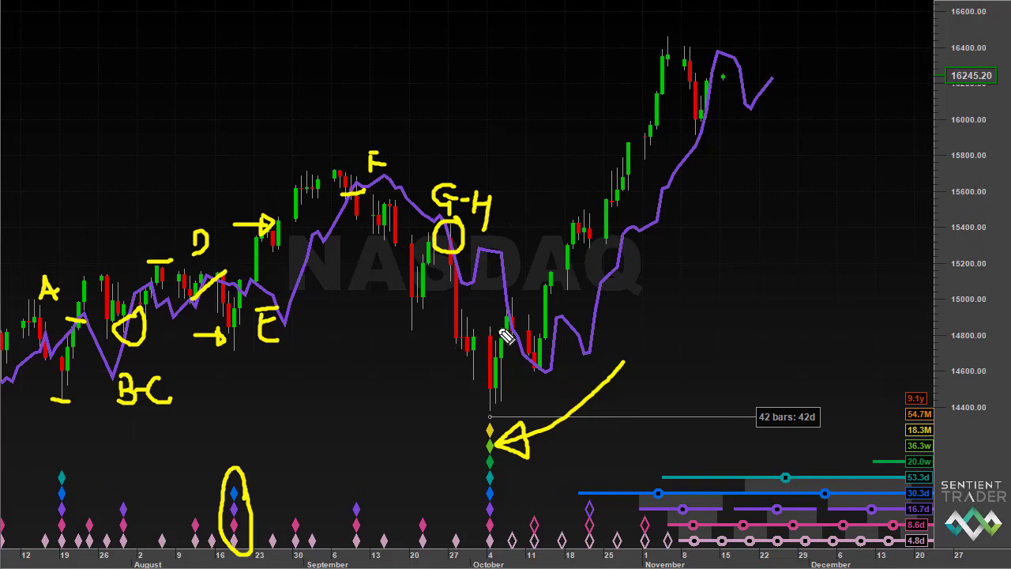
Mark the early-October line crossing with a cross labelled A, and the next price low on the line with a dash labelled B
drag(521, 314, 497, 338)
drag(503, 316, 518, 330)
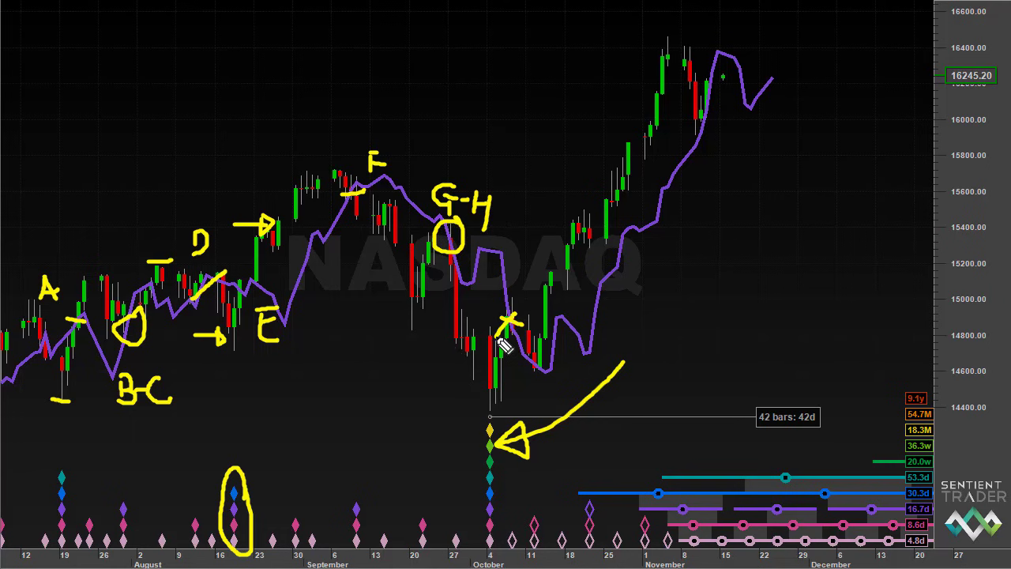
mouse_move(515, 270)
mouse_down()
mouse_move(515, 294)
mouse_move(524, 285)
mouse_up()
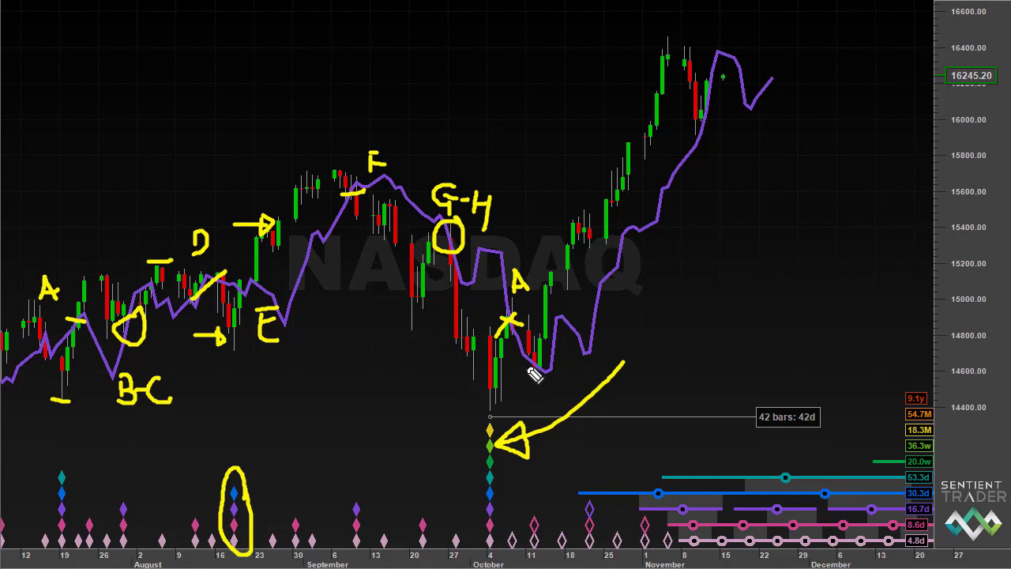
mouse_move(523, 382)
mouse_down()
mouse_move(523, 403)
mouse_move(537, 392)
mouse_move(537, 406)
mouse_move(525, 405)
mouse_up()
drag(521, 359, 540, 368)
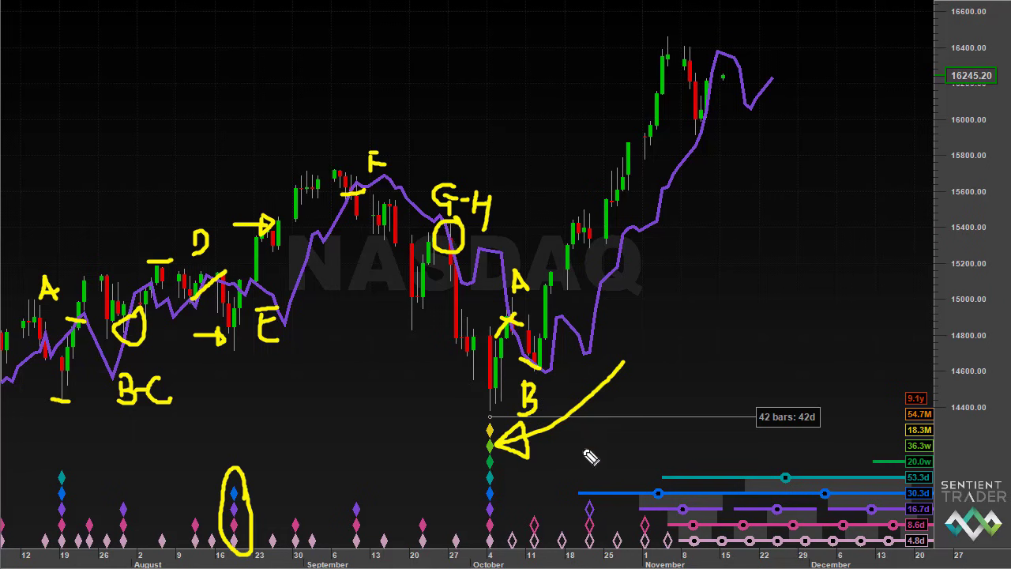
Extend the October B label to B-C, and draw arrows to the early, mid and late October trough diamonds
drag(626, 463, 608, 484)
mouse_move(544, 493)
mouse_down()
mouse_move(536, 515)
mouse_move(546, 515)
mouse_up()
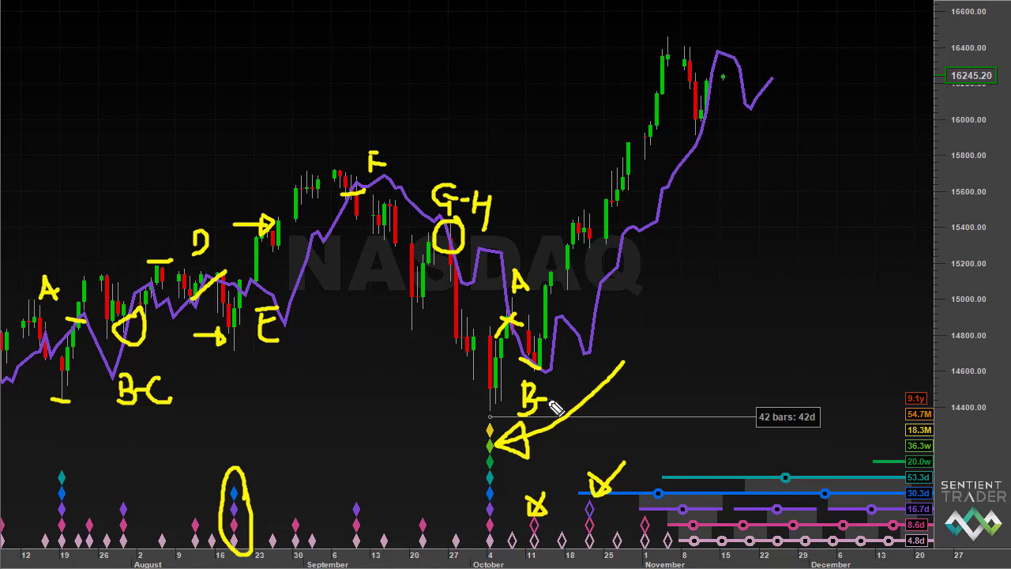
drag(553, 386, 552, 411)
mouse_move(552, 399)
mouse_down()
mouse_move(564, 397)
mouse_move(565, 414)
mouse_up()
key(ctrl+z)
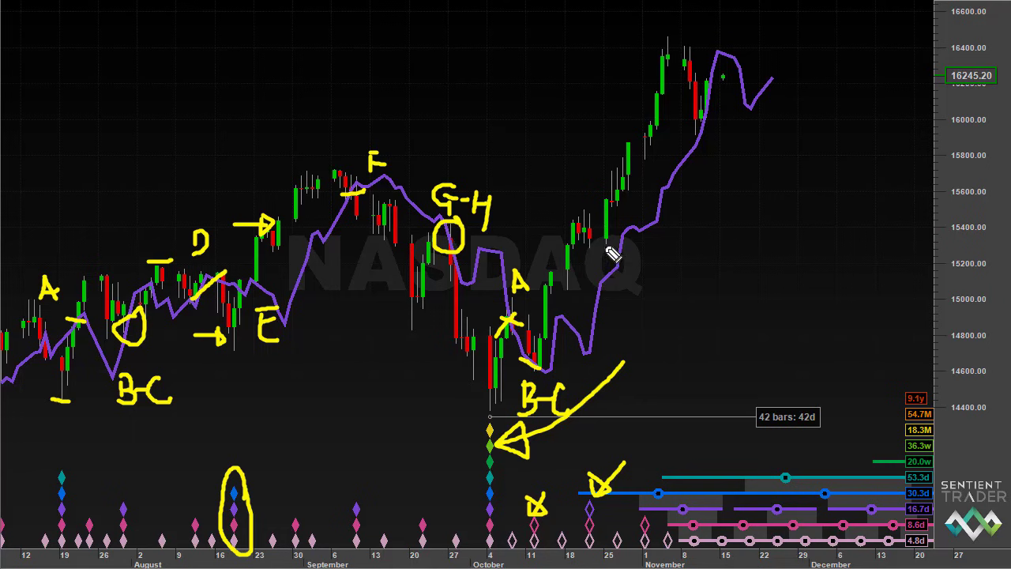
mouse_move(390, 393)
mouse_down()
mouse_move(479, 433)
mouse_move(471, 458)
mouse_move(468, 423)
mouse_up()
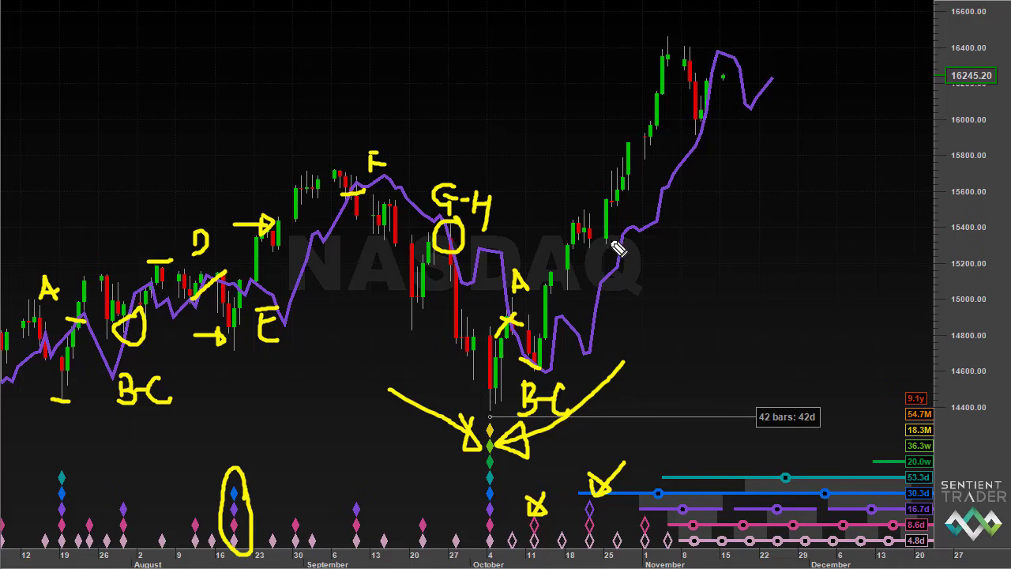
Circle the late-October low and mark the purple line below it with an arrow and dash, and circle the November low with an arrow beneath
mouse_move(613, 243)
mouse_down()
mouse_move(602, 237)
mouse_move(610, 259)
mouse_up()
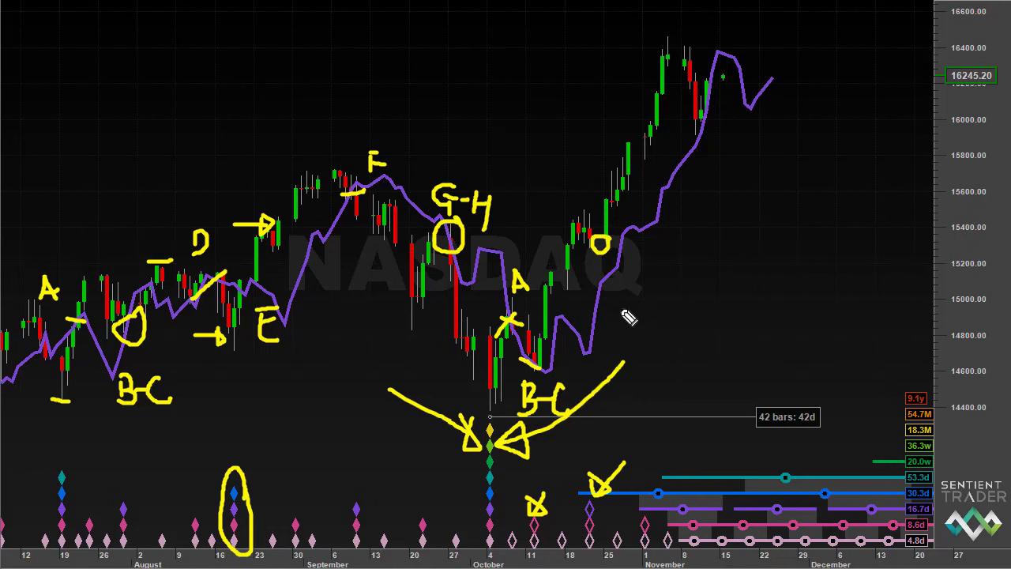
mouse_move(633, 318)
mouse_down()
mouse_move(615, 297)
mouse_move(622, 302)
mouse_up()
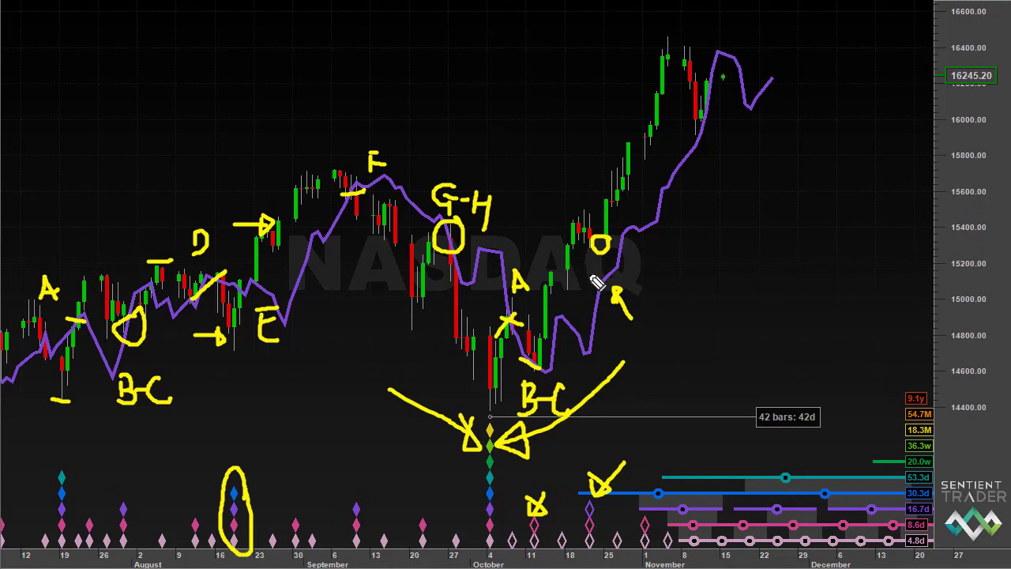
drag(599, 278, 615, 279)
drag(700, 126, 700, 125)
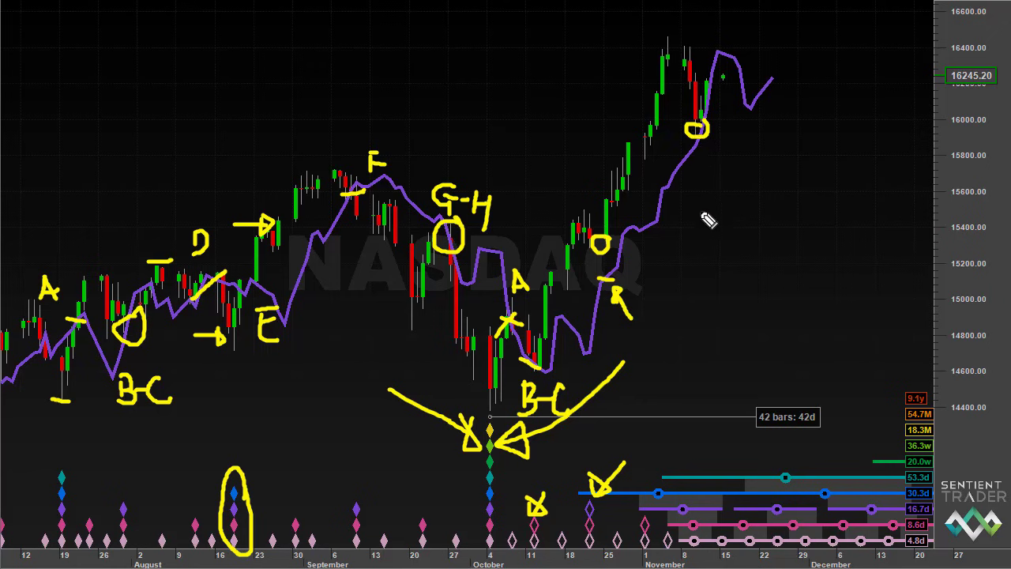
mouse_move(709, 220)
mouse_down()
mouse_move(721, 151)
mouse_move(713, 170)
mouse_up()
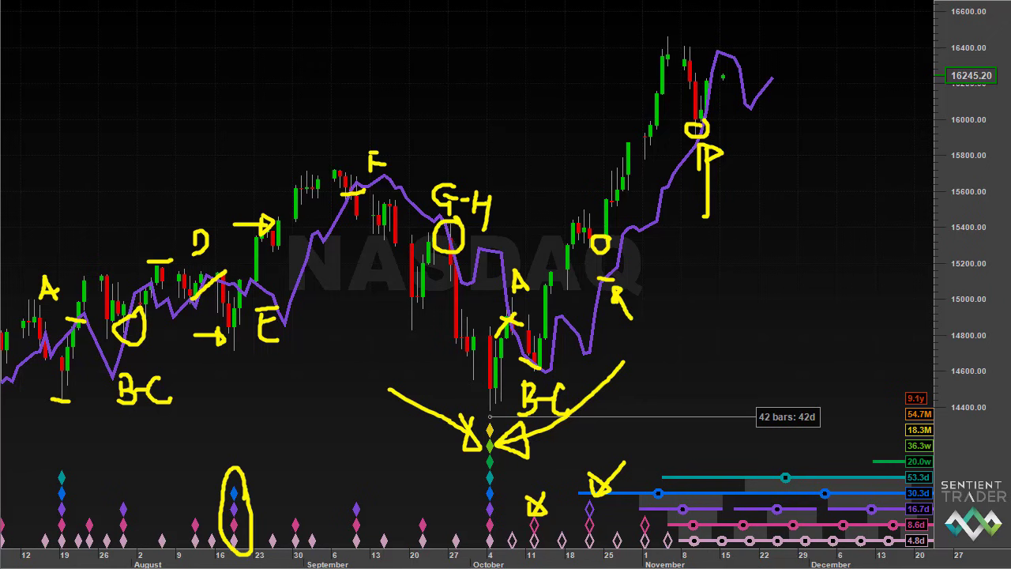
Clear the NASDAQ annotations and switch to the BTCUSD-YF-2021 workspace
key(e)
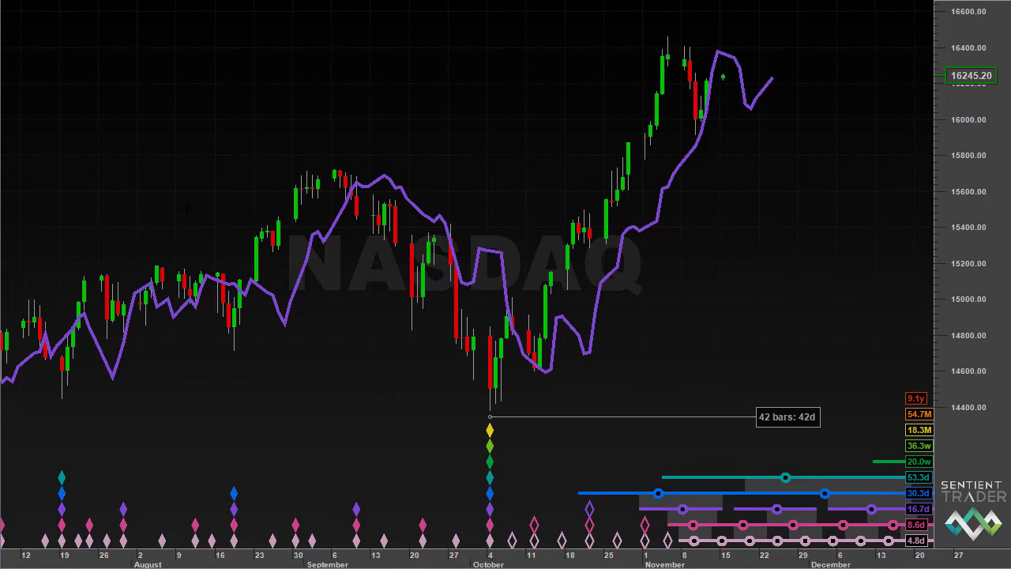
click(172, 227)
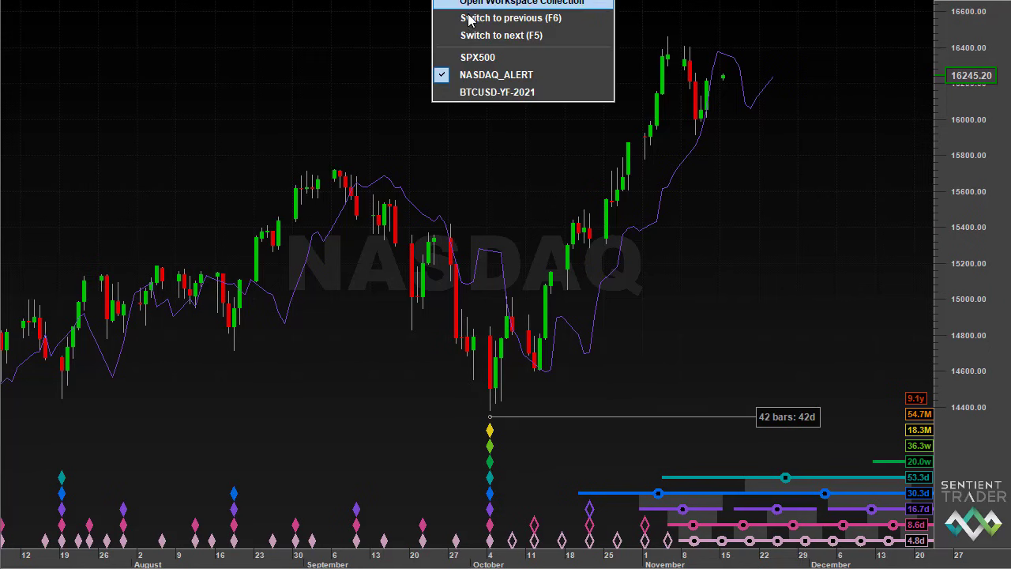
click(467, 93)
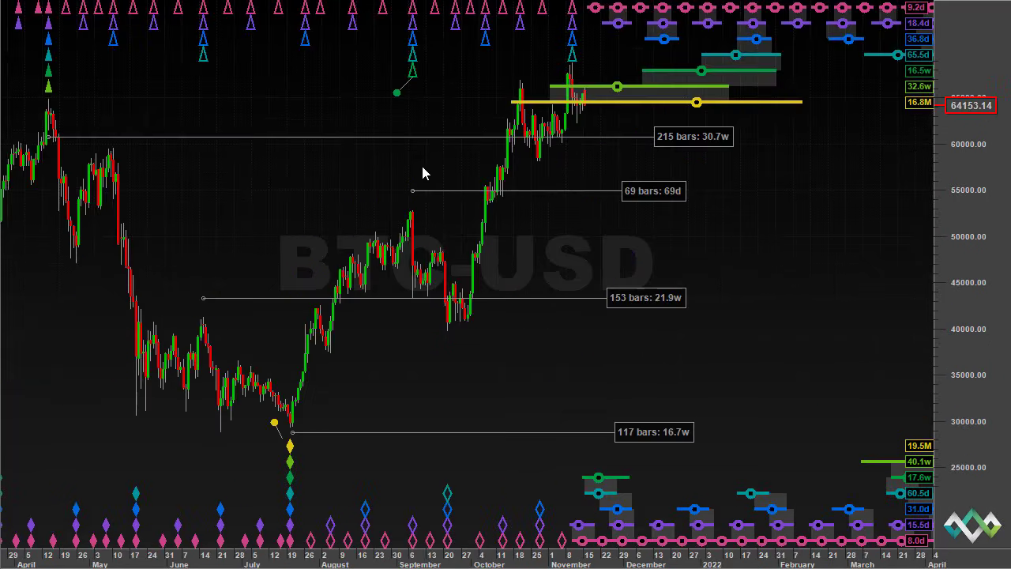
Compress the BTC-USD price scale to show 20000 to 75000, and circle the stack of early-November peak triangles
drag(964, 104, 961, 152)
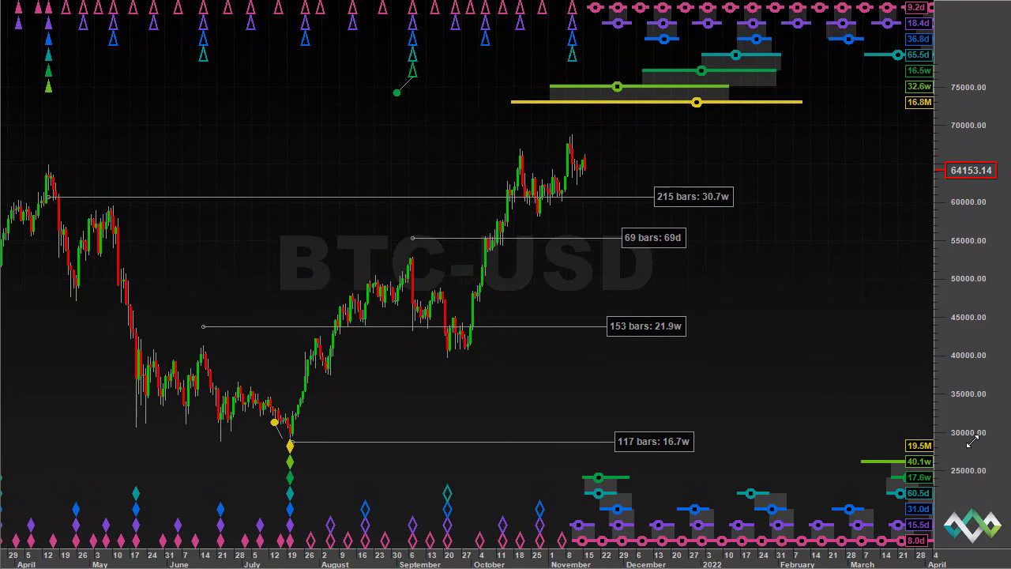
drag(972, 444, 974, 413)
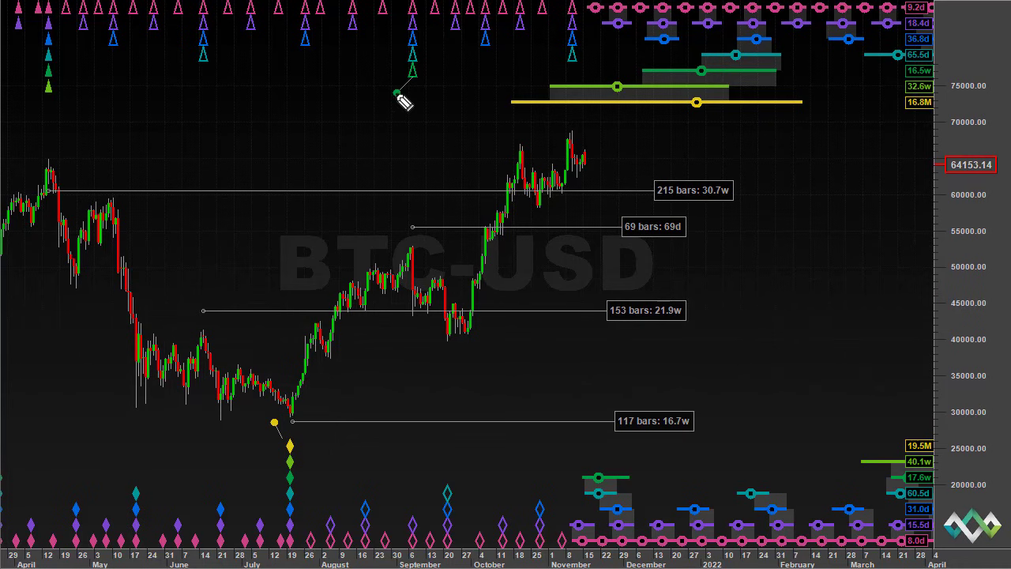
mouse_move(585, 63)
mouse_down()
mouse_move(573, 4)
mouse_move(559, 38)
mouse_move(575, 77)
mouse_move(592, 67)
mouse_up()
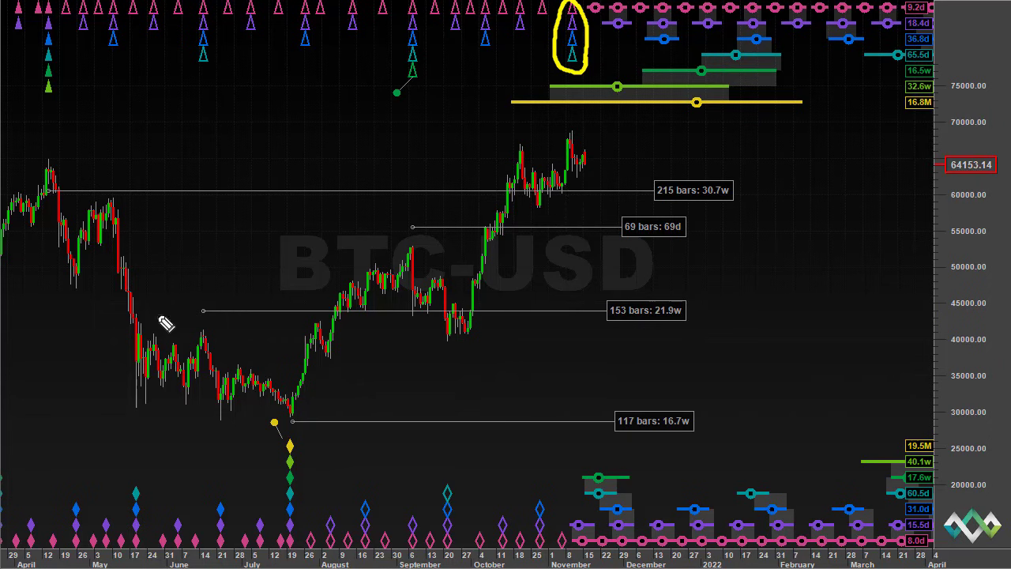
key(e)
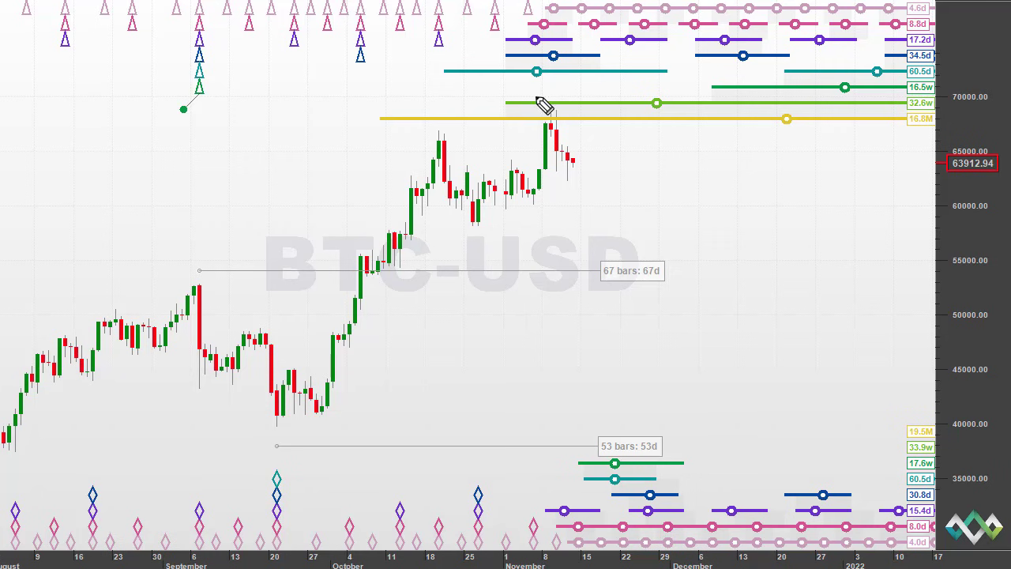
On the light BTC-USD chart, outline the November peak and late-November trough projections with pink triangles, and circle the November price high
drag(548, 2, 525, 31)
mouse_move(544, 5)
mouse_down()
mouse_move(482, 78)
mouse_move(601, 80)
mouse_move(557, 4)
mouse_up()
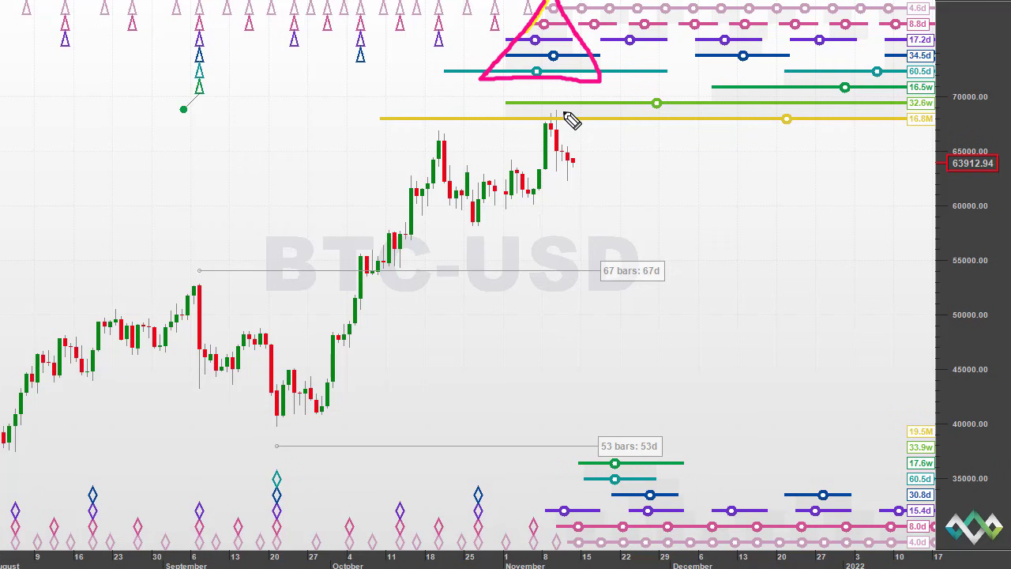
mouse_move(560, 106)
mouse_down()
mouse_move(537, 120)
mouse_move(559, 136)
mouse_move(566, 111)
mouse_up()
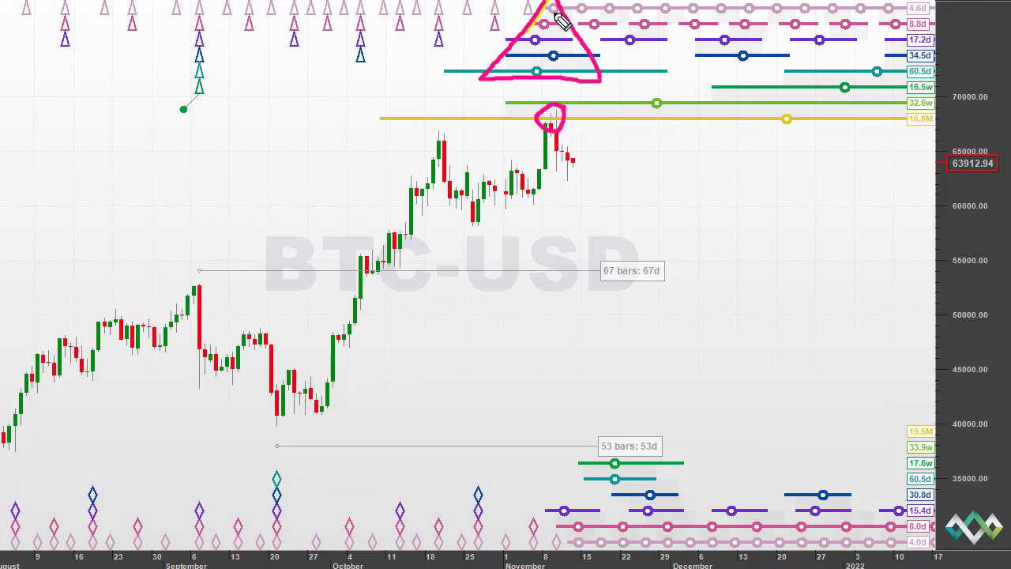
mouse_move(598, 462)
mouse_down()
mouse_move(658, 543)
mouse_move(703, 462)
mouse_move(596, 464)
mouse_up()
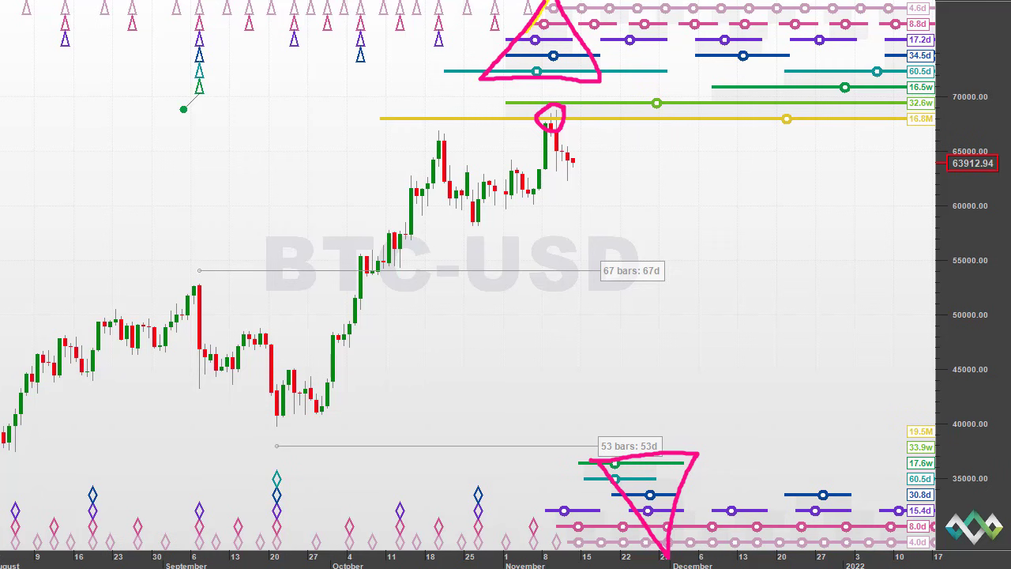
key(e)
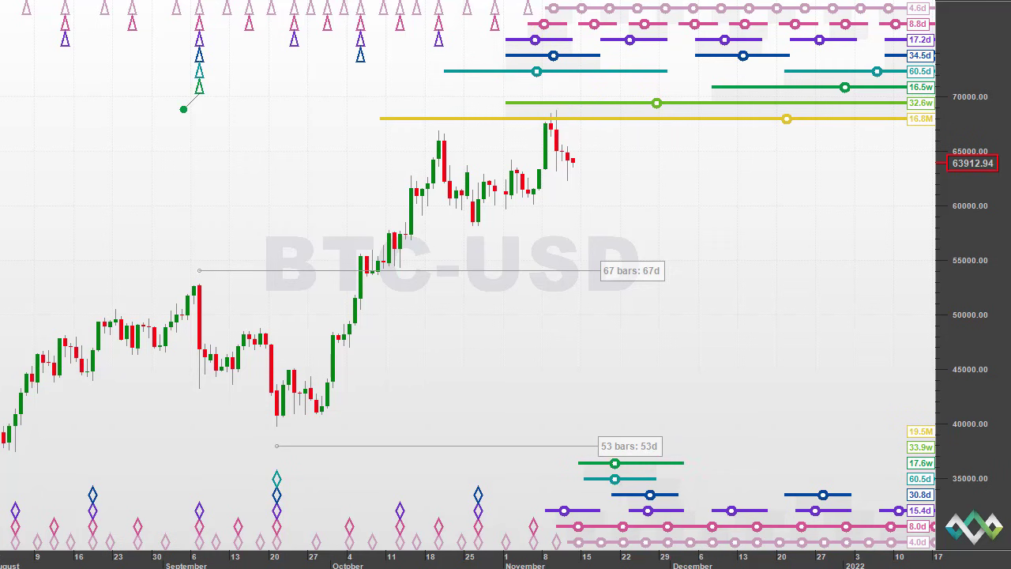
On the ETH-USD chart, outline the mid-November peak and late-November trough projections in pink and mark the latest price contact with the purple line
mouse_move(712, 568)
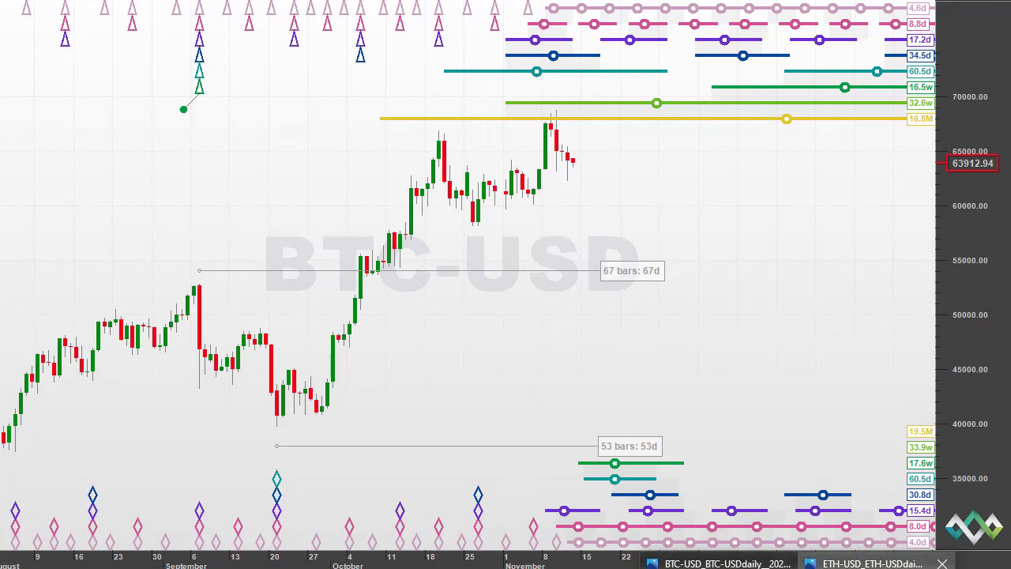
click(877, 564)
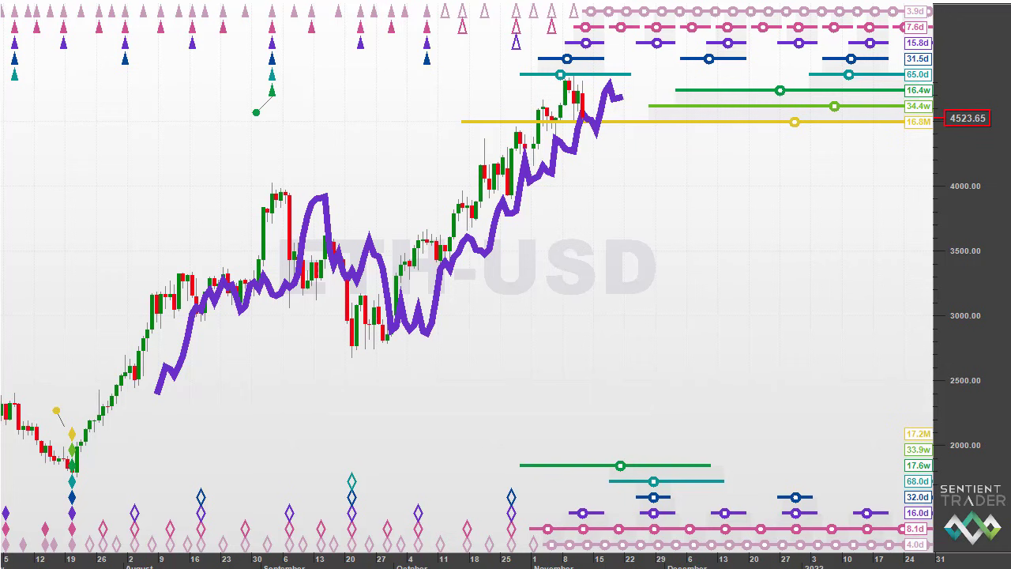
mouse_move(589, 7)
mouse_down()
mouse_move(548, 69)
mouse_move(573, 80)
mouse_move(609, 55)
mouse_move(591, 10)
mouse_up()
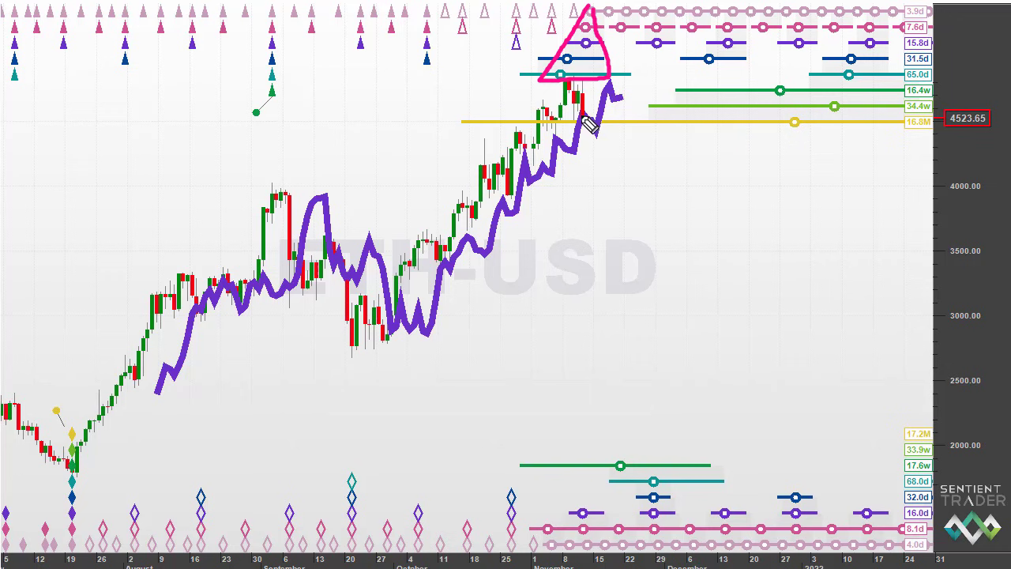
drag(586, 116, 578, 116)
mouse_move(608, 460)
mouse_down()
mouse_move(669, 556)
mouse_move(700, 460)
mouse_move(607, 459)
mouse_up()
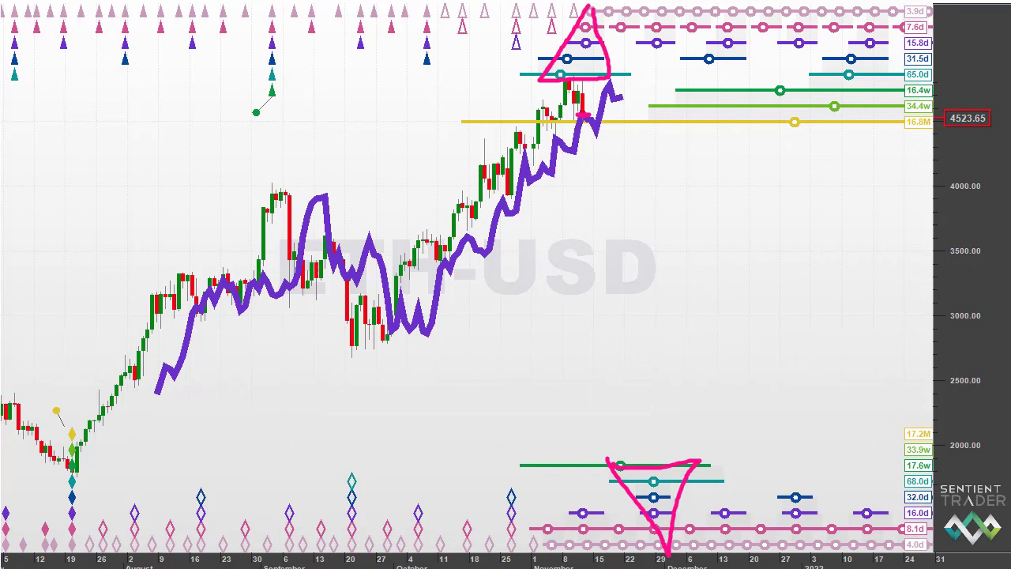
key(Escape)
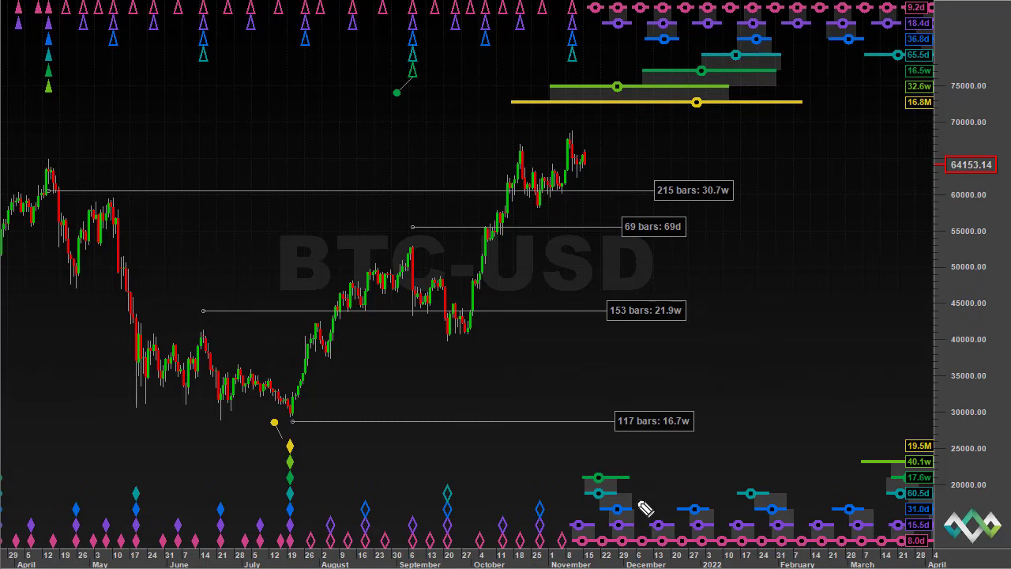
On the dark BTC-USD chart, outline the late-November trough projections with an inverted yellow triangle and draw a downward arrow from the latest price
drag(586, 477, 624, 550)
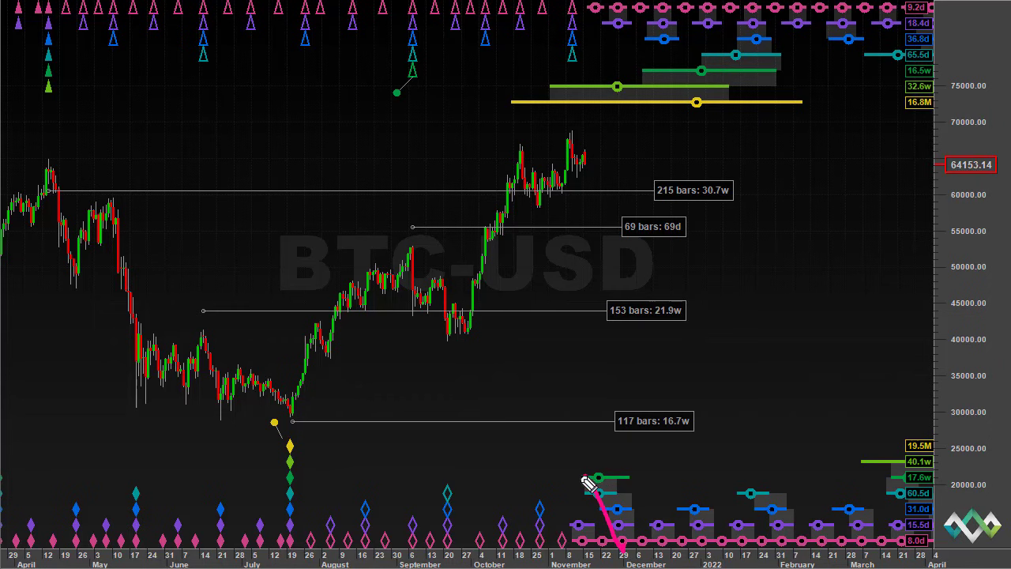
mouse_move(584, 477)
mouse_down()
mouse_move(628, 548)
mouse_move(646, 472)
mouse_move(586, 475)
mouse_up()
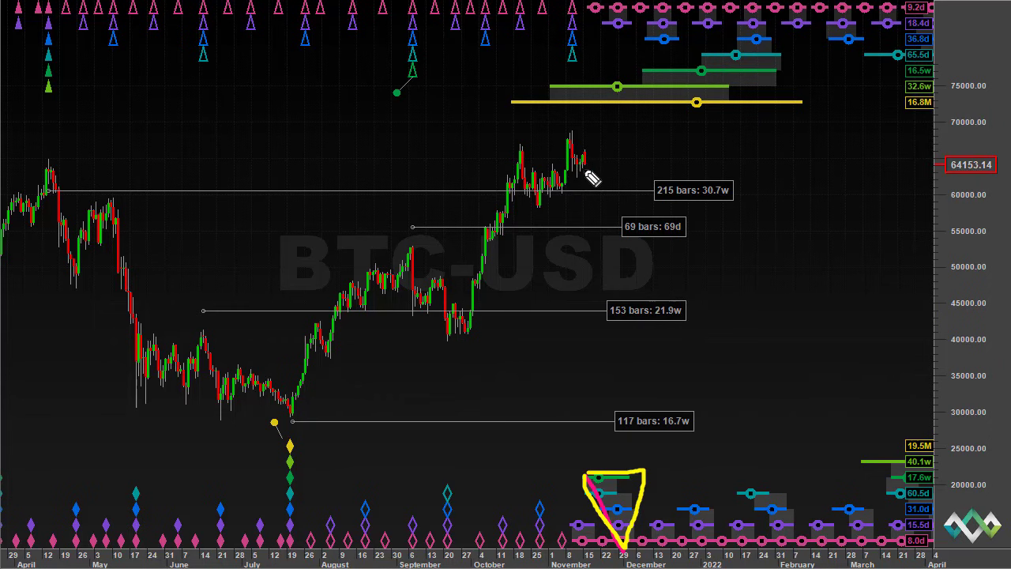
drag(585, 159, 602, 196)
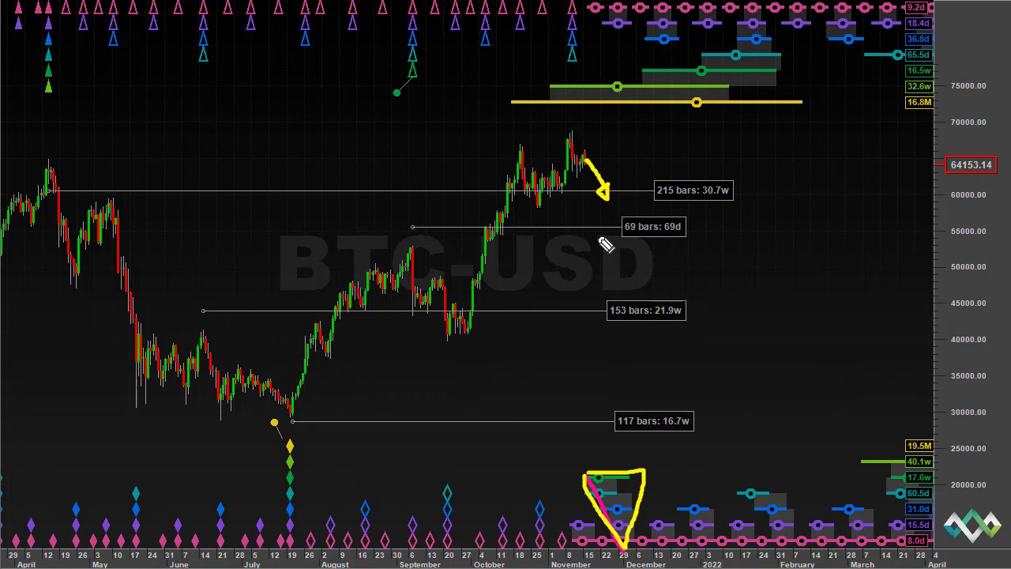
Draw arrows to the mid-July trough diamonds and the early-September peak triangles, and circle the November price high
mouse_move(357, 430)
mouse_down()
mouse_move(305, 468)
mouse_move(316, 468)
mouse_up()
mouse_move(324, 102)
mouse_down()
mouse_move(373, 70)
mouse_move(379, 79)
mouse_up()
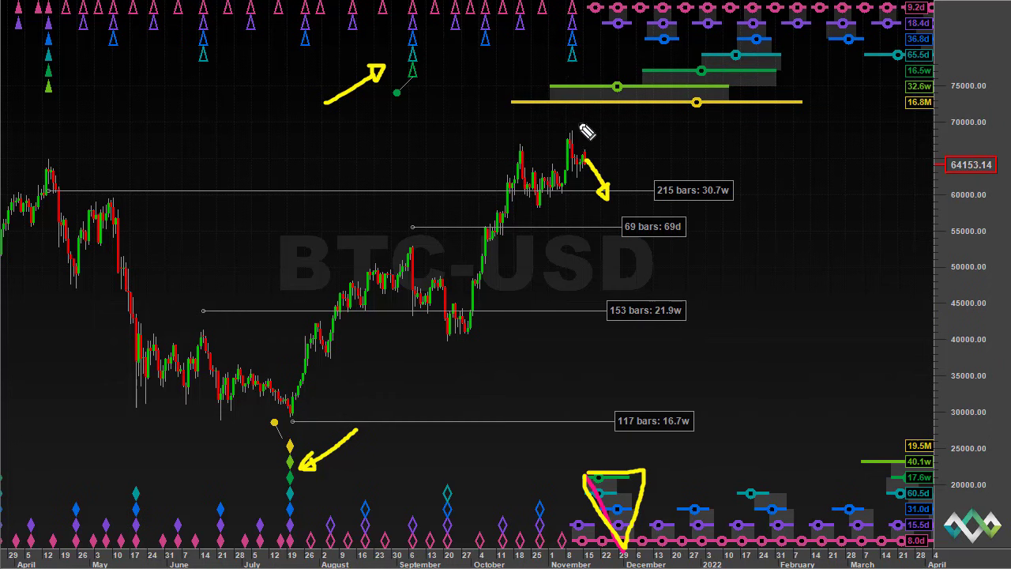
mouse_move(579, 123)
mouse_down()
mouse_move(566, 136)
mouse_move(580, 138)
mouse_move(581, 125)
mouse_up()
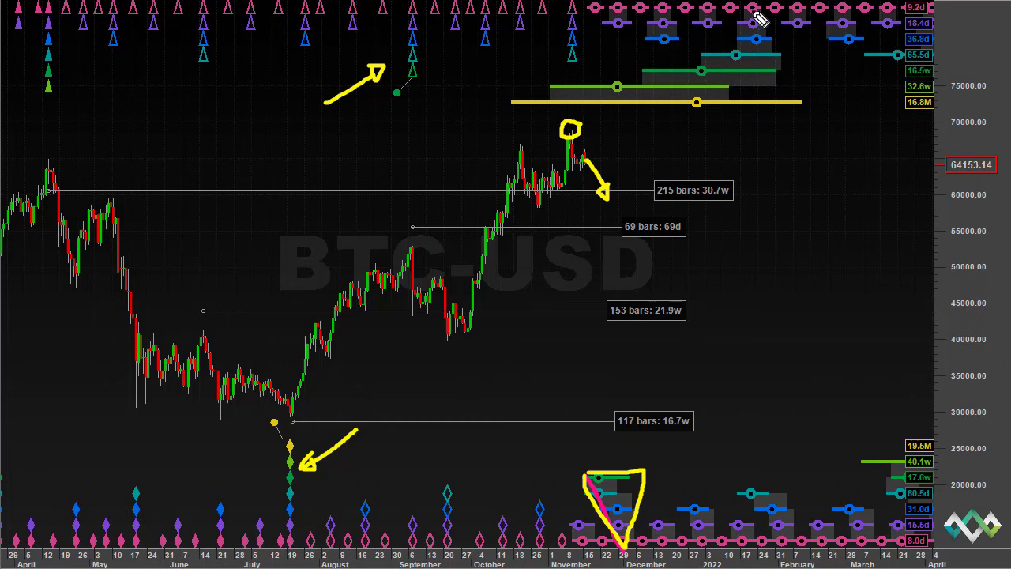
Outline the projected peak ranges up to late January, and add arrows to the outline's early corner and the green September peak triangle
mouse_move(752, 10)
mouse_down()
mouse_move(702, 58)
mouse_move(611, 93)
mouse_move(752, 108)
mouse_move(767, 30)
mouse_move(761, 5)
mouse_up()
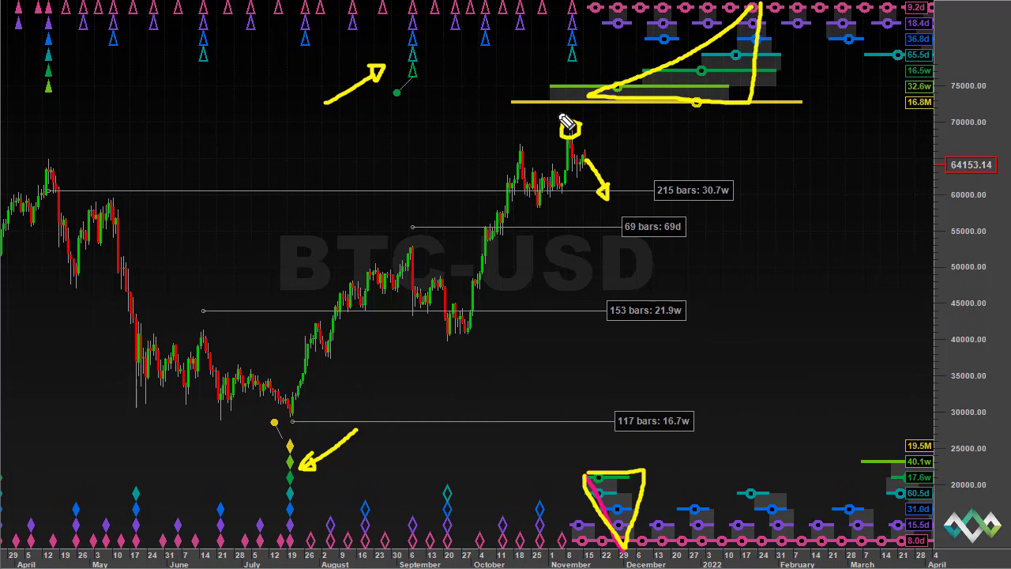
drag(624, 144, 602, 127)
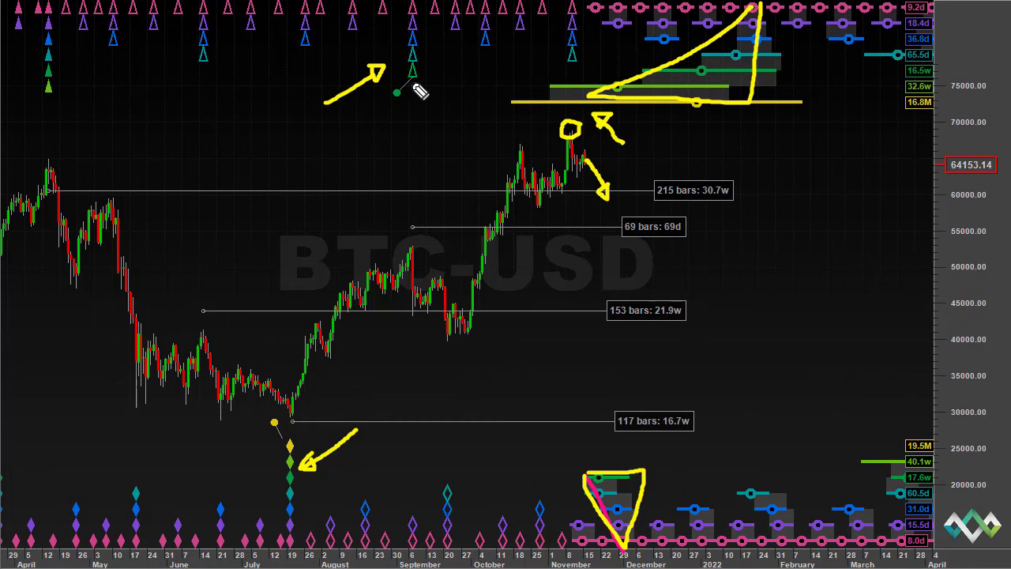
mouse_move(416, 109)
mouse_down()
mouse_move(419, 93)
mouse_move(434, 113)
mouse_up()
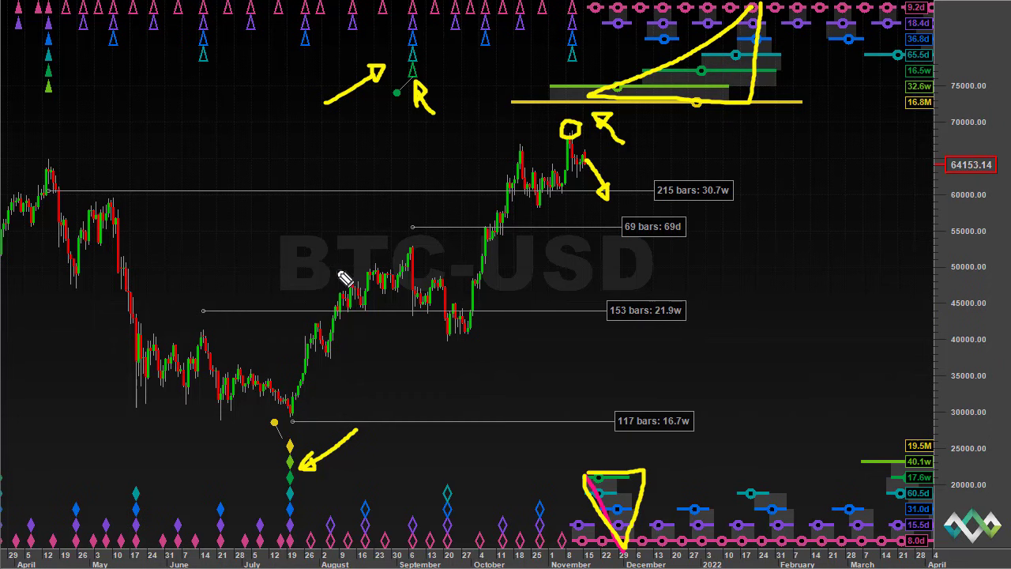
mouse_move(351, 272)
mouse_down()
mouse_move(352, 286)
mouse_move(353, 275)
mouse_up()
key(Escape)
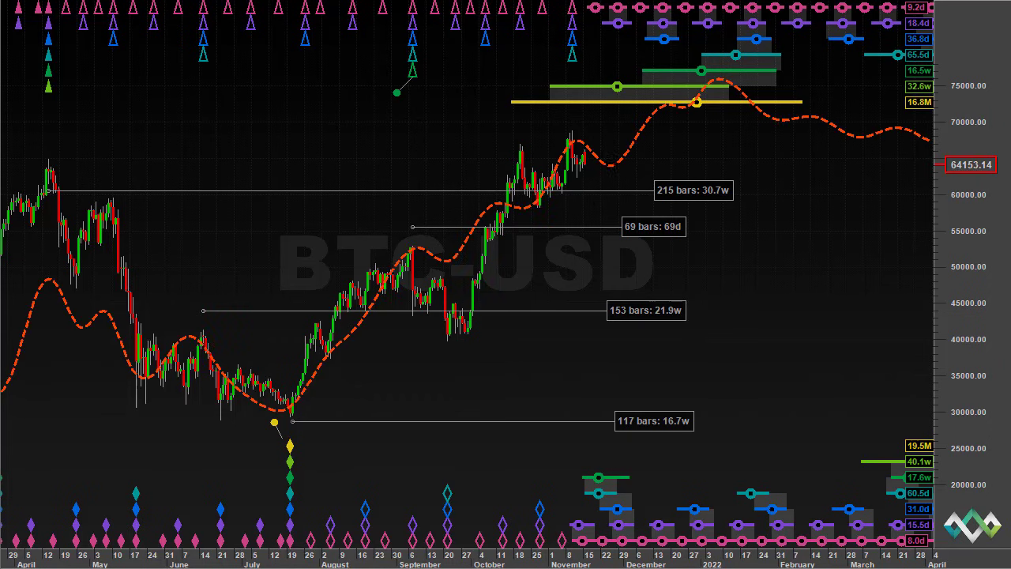
Compress the price scale, trace the orange dashed line's late-November dip and rise to early January, and outline the late-November trough projections
drag(971, 54, 971, 117)
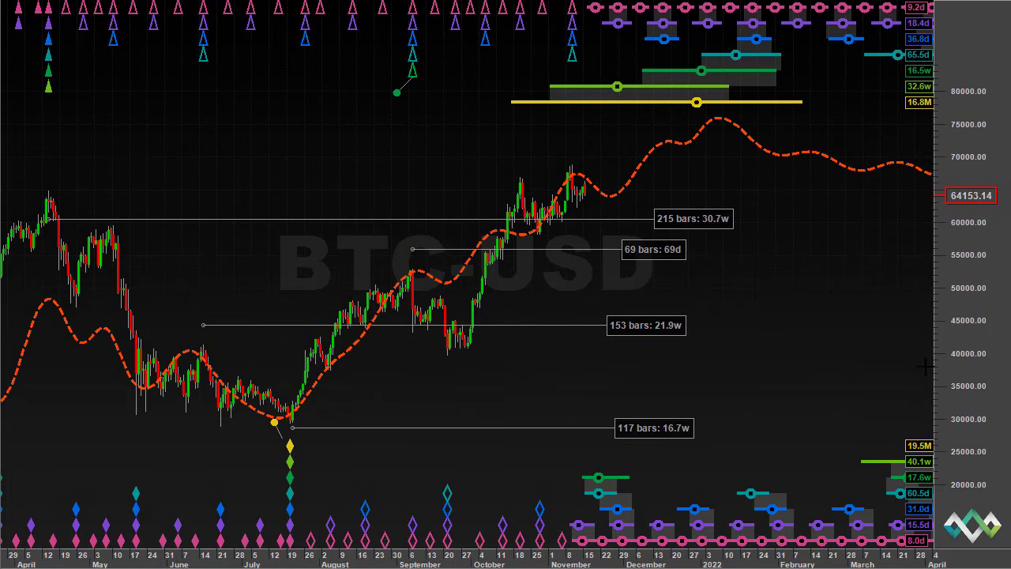
drag(969, 448, 969, 411)
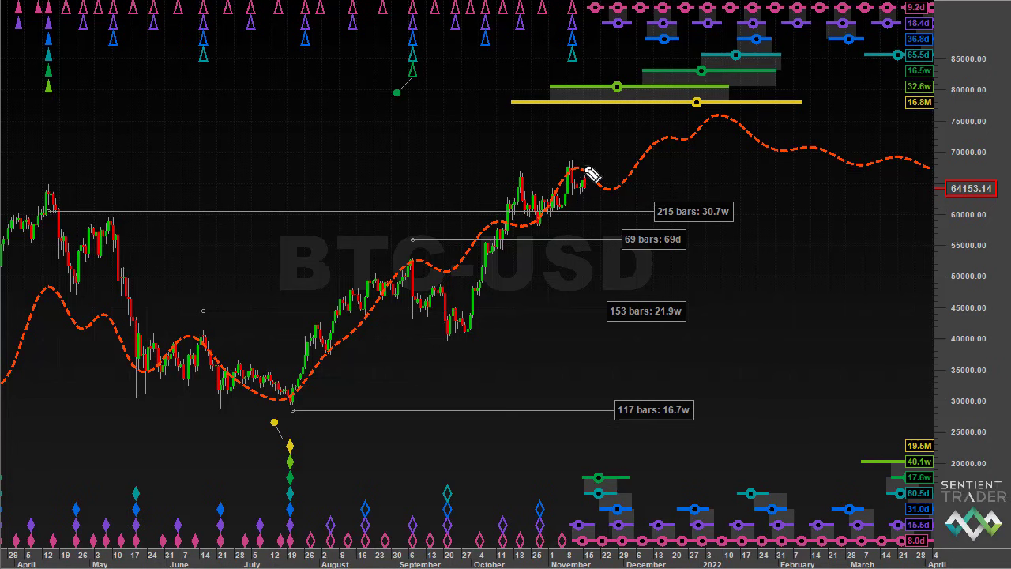
drag(582, 167, 610, 199)
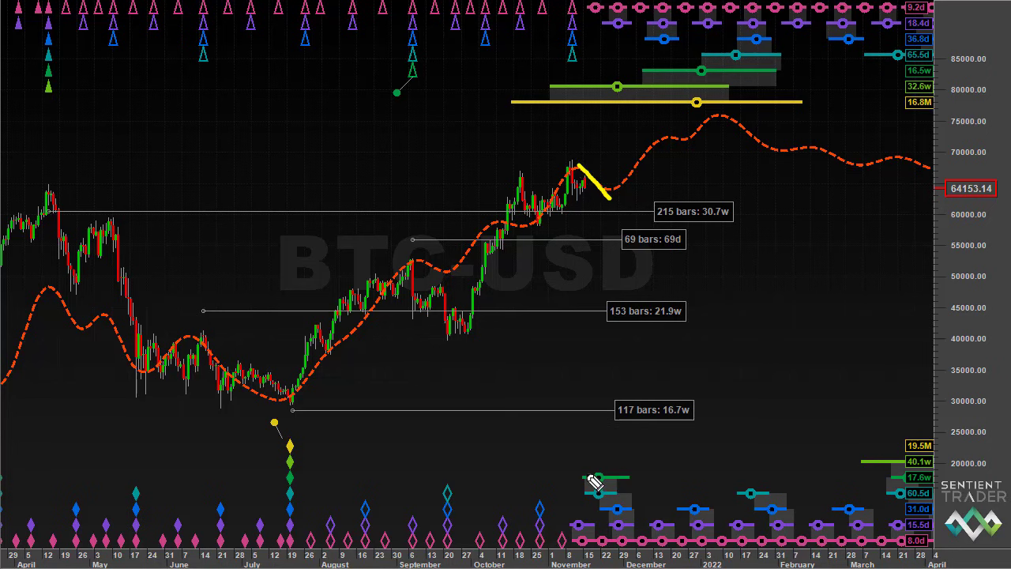
mouse_move(584, 474)
mouse_down()
mouse_move(616, 537)
mouse_move(630, 466)
mouse_move(597, 480)
mouse_move(586, 473)
mouse_up()
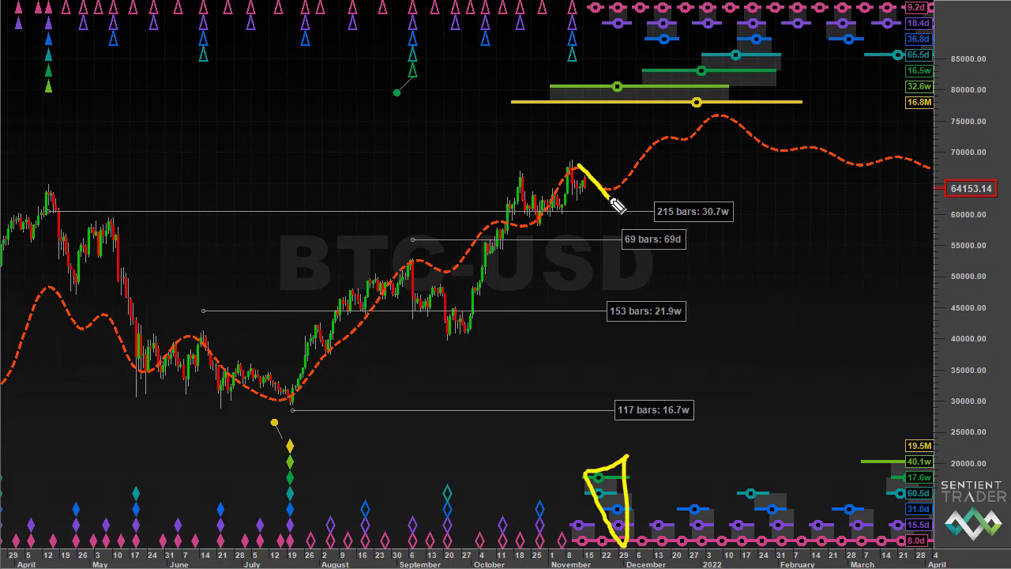
drag(610, 198, 715, 117)
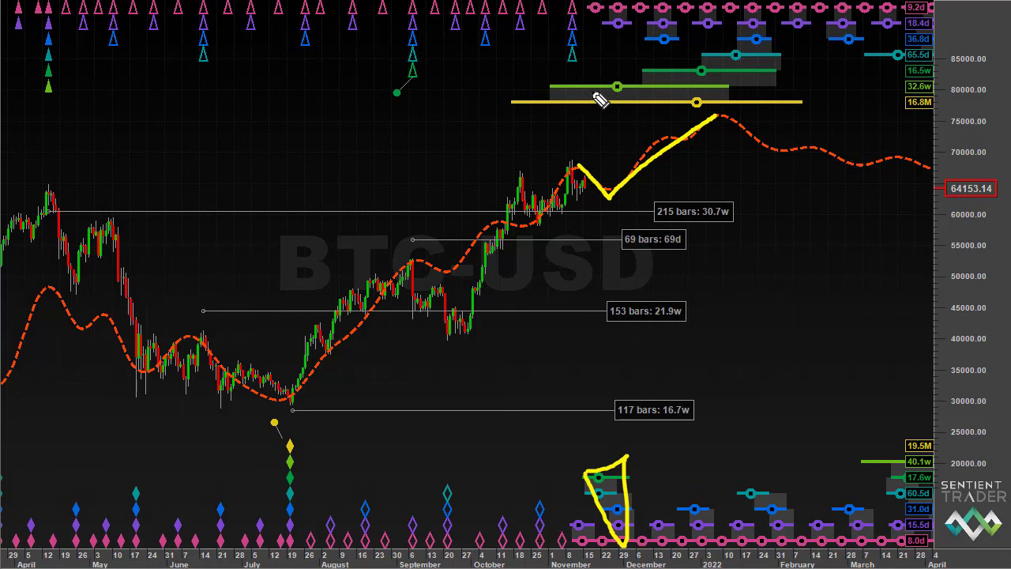
Circle the early-November part of the 32.6w and 16.8M peak ranges and the November price high, and clear the annotations
mouse_move(592, 92)
mouse_down()
mouse_move(578, 80)
mouse_move(545, 84)
mouse_move(539, 94)
mouse_move(546, 112)
mouse_move(572, 109)
mouse_move(591, 89)
mouse_up()
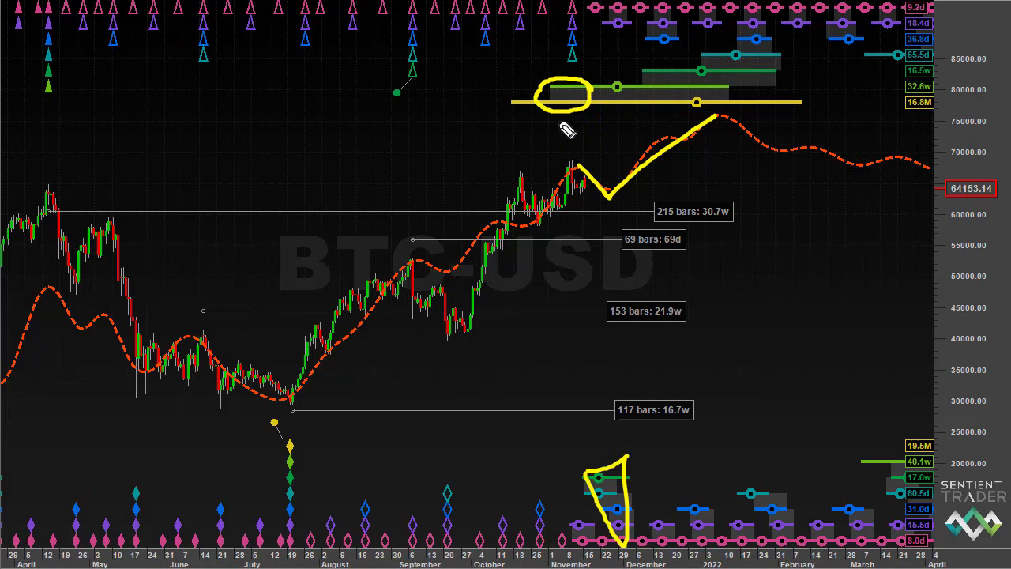
mouse_move(578, 155)
mouse_down()
mouse_move(568, 173)
mouse_move(579, 158)
mouse_up()
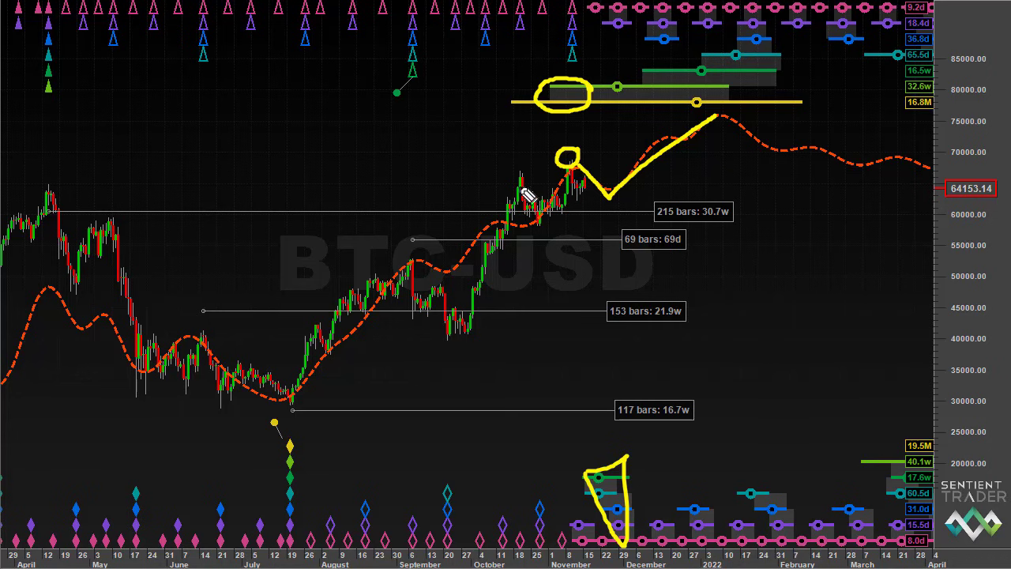
key(e)
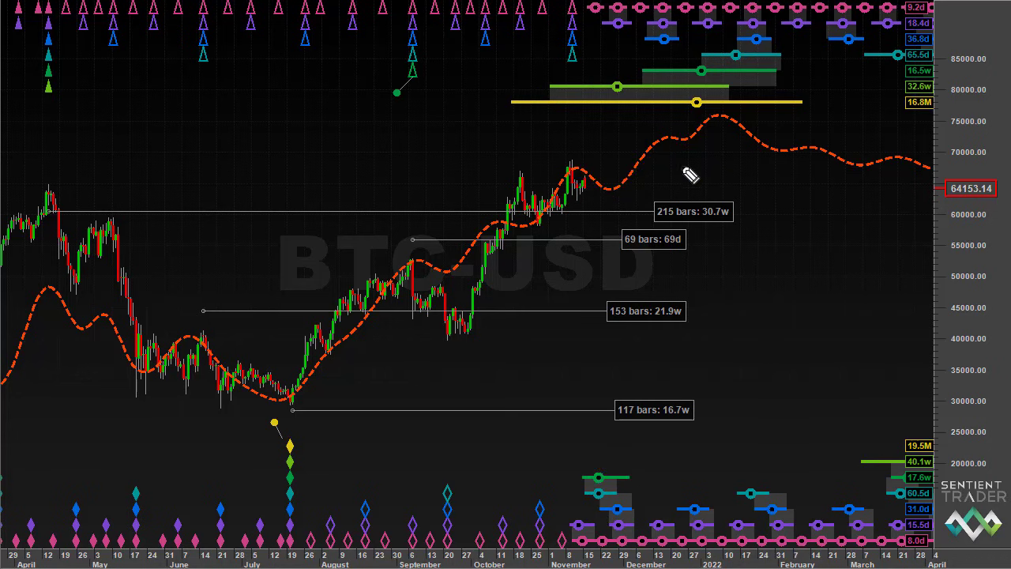